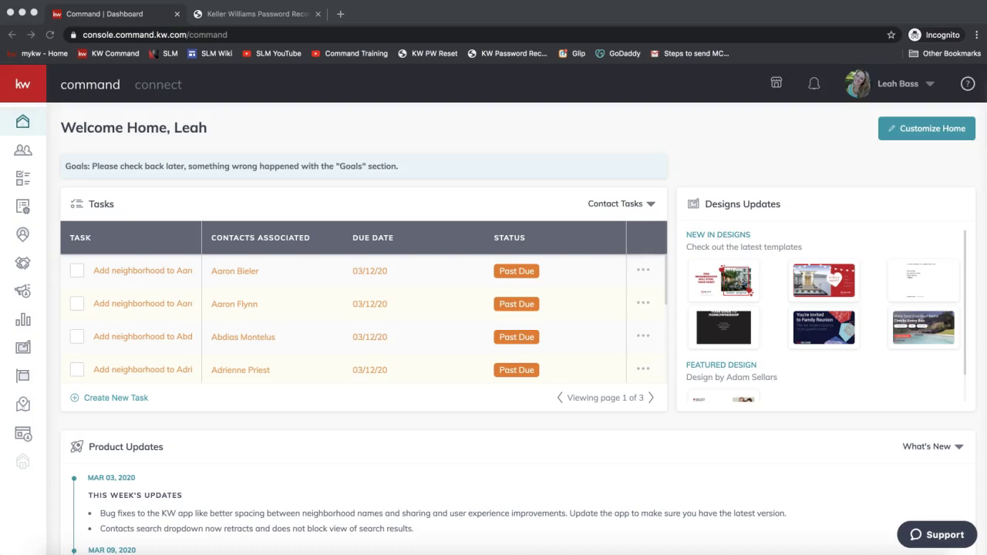
# Step: Load the agent console at agent.kw.com
pyautogui.click(787, 161)
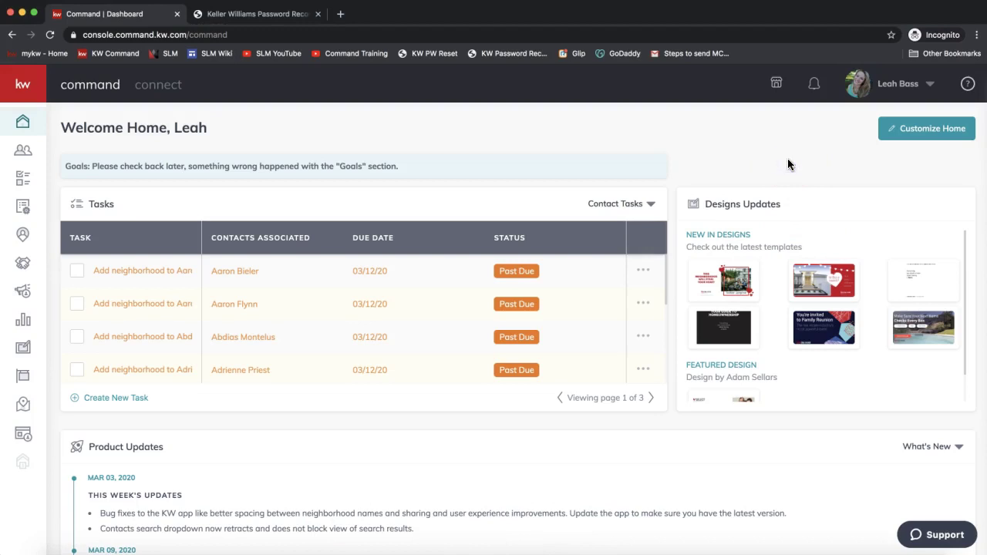
pyautogui.click(872, 121)
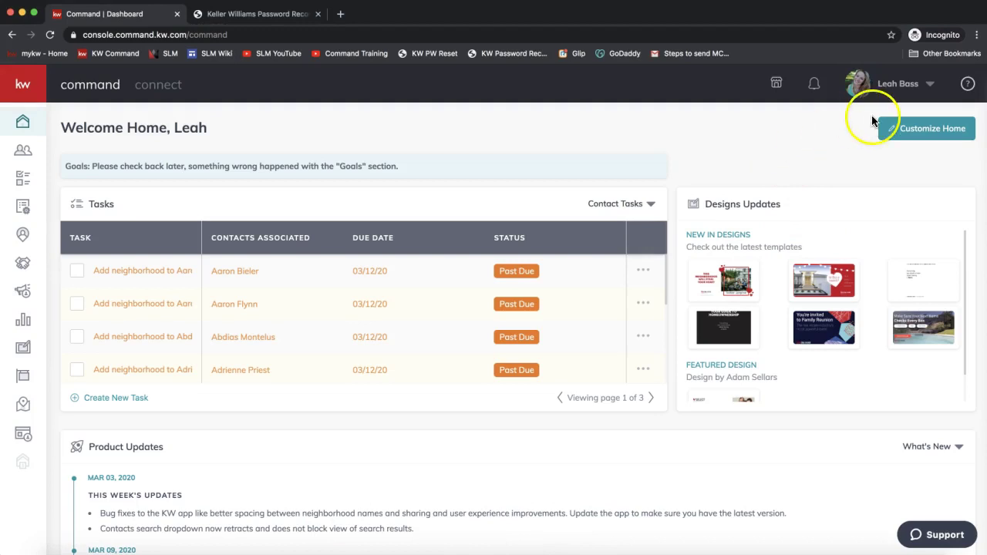
pyautogui.click(240, 32)
pyautogui.write('agent.kw.com')
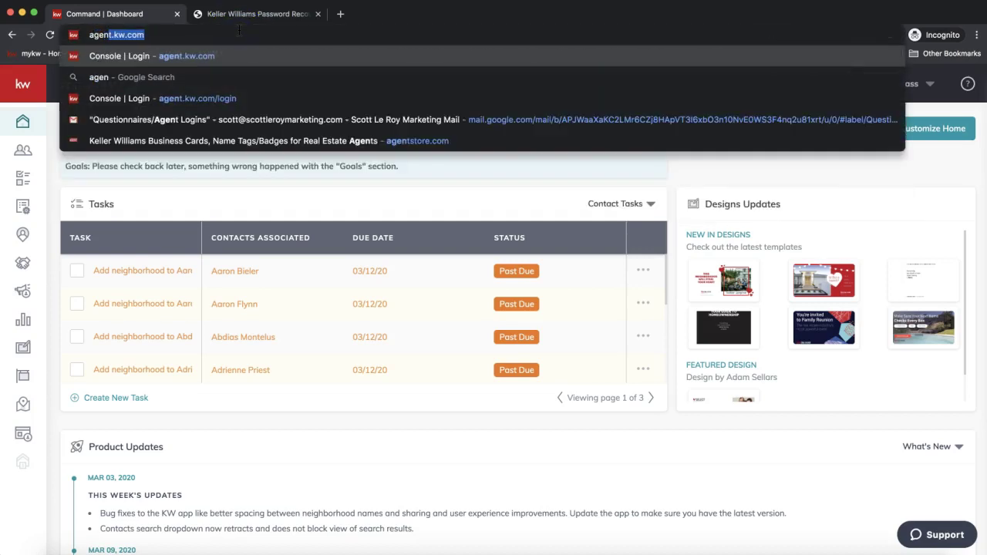
pyautogui.click(205, 37)
pyautogui.press('super+a')
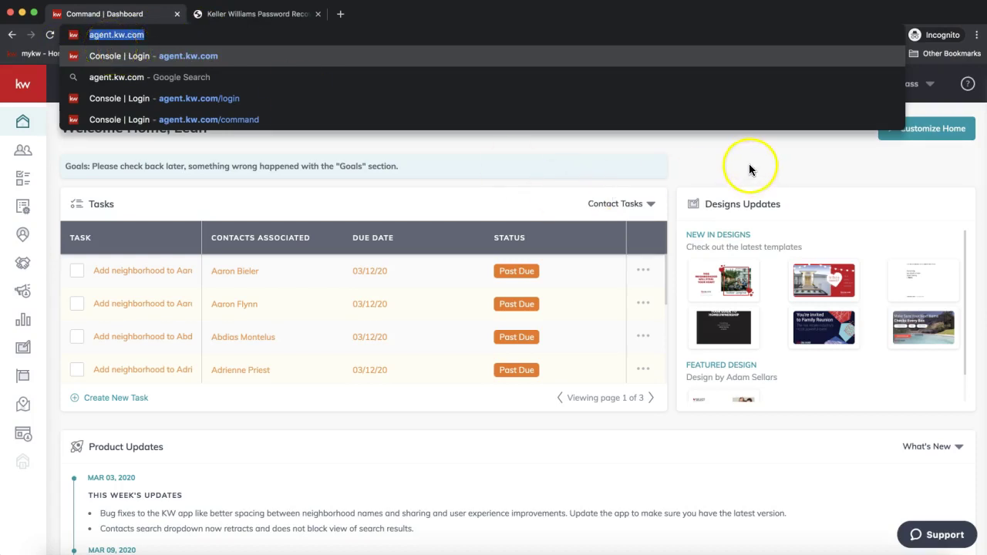
pyautogui.press('Return')
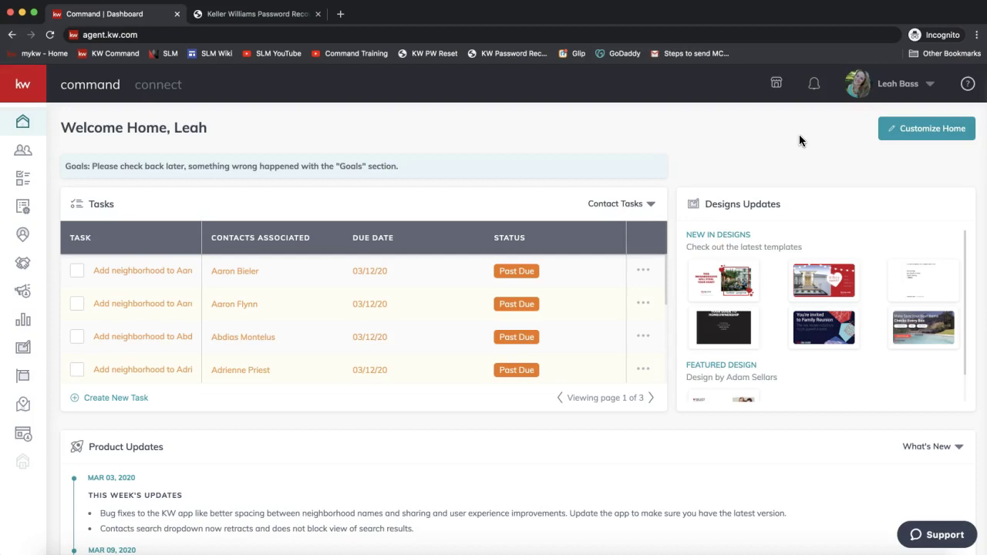
# Step: Open the account's Settings page with its list of connected applications
pyautogui.click(913, 85)
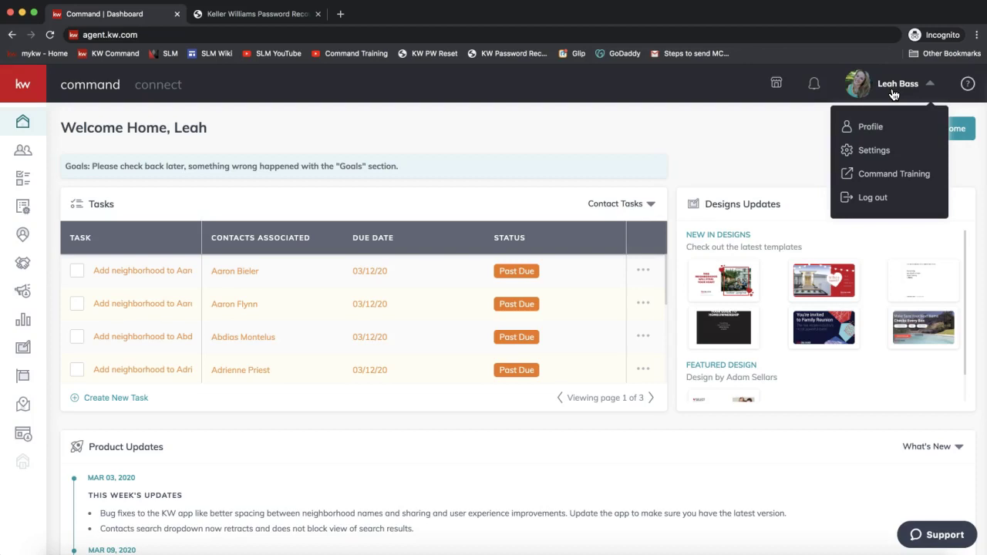
pyautogui.click(872, 149)
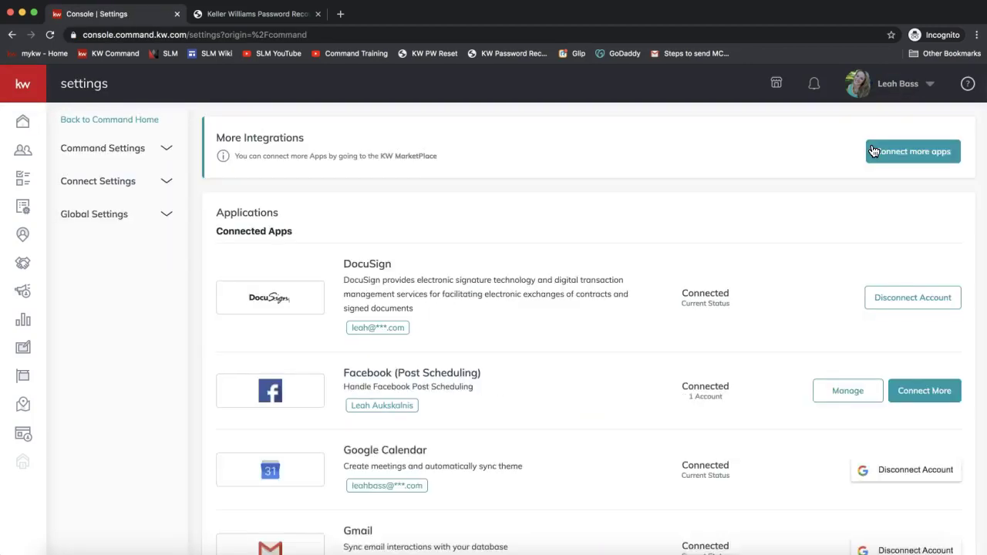
pyautogui.click(887, 86)
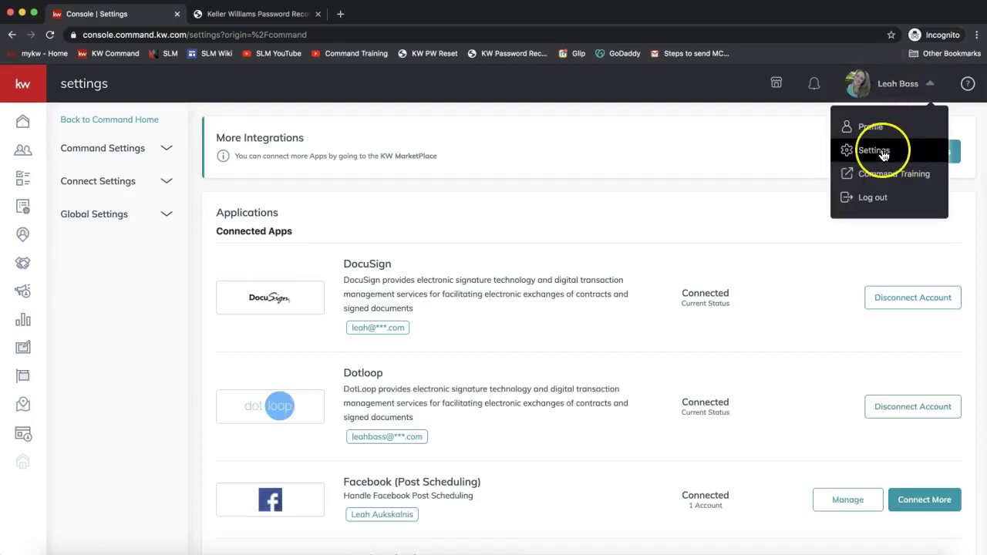
pyautogui.click(646, 190)
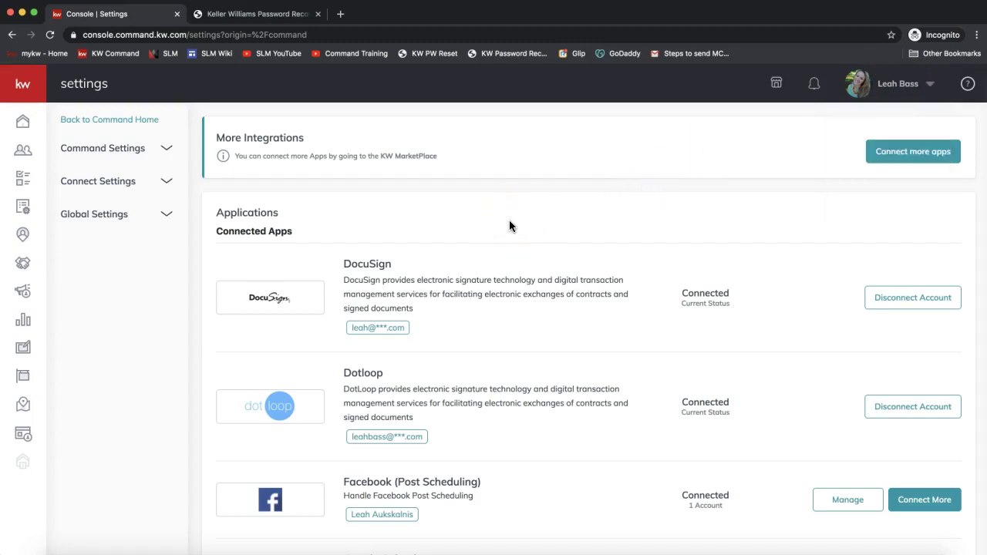
# Step: Find Command Email among the email services for other apps and open its management settings
pyautogui.scroll(-10, 509, 221)
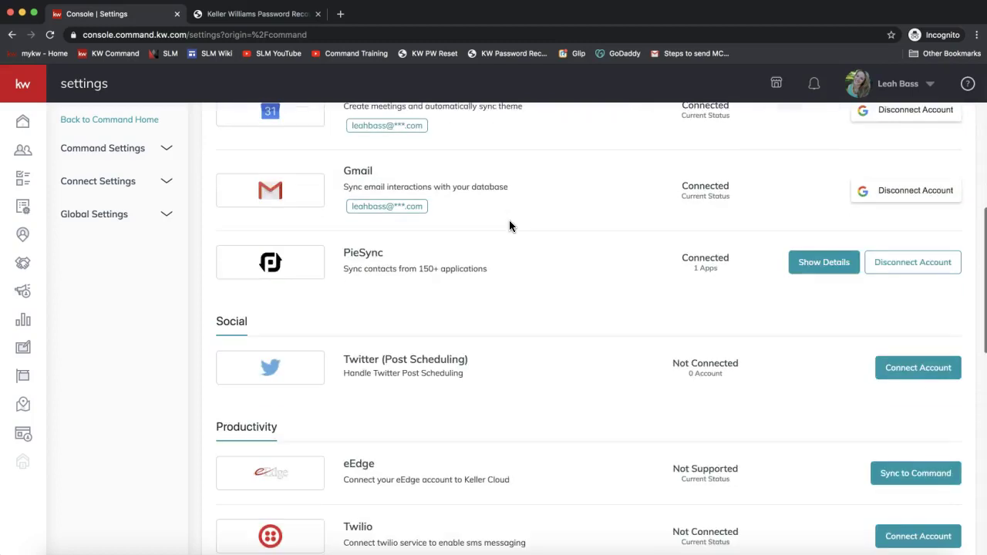
pyautogui.scroll(-3, 509, 226)
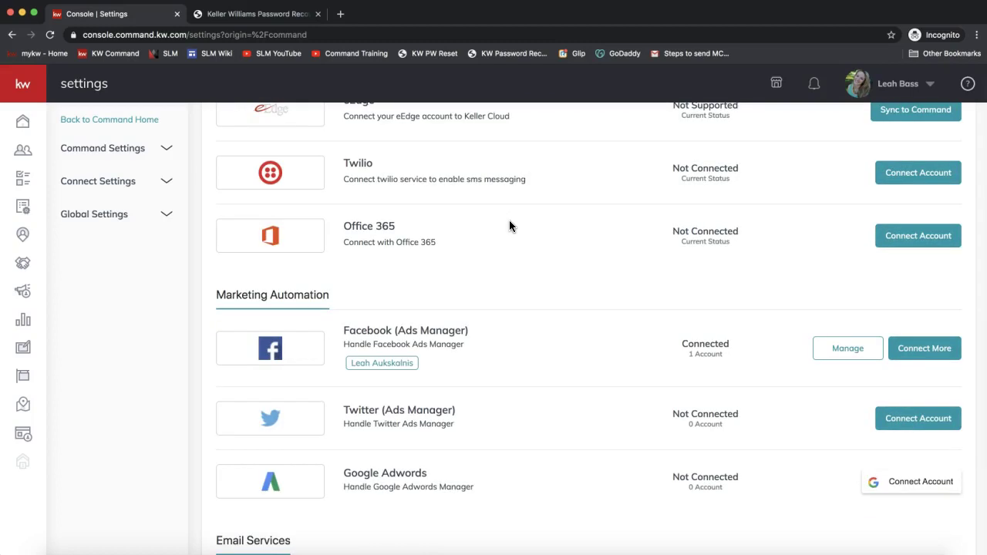
pyautogui.scroll(-5, 509, 226)
pyautogui.click(506, 360)
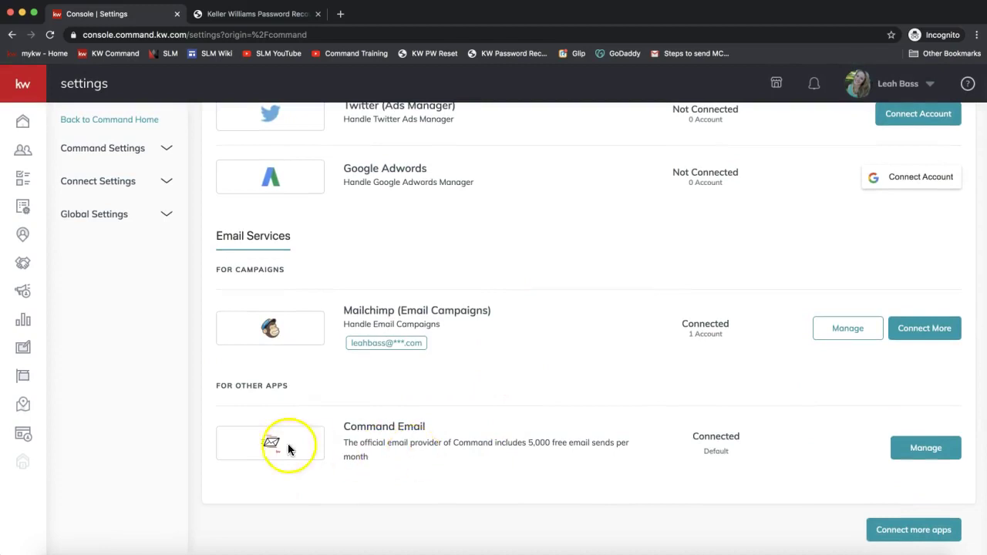
pyautogui.moveTo(217, 386); pyautogui.dragTo(303, 385)
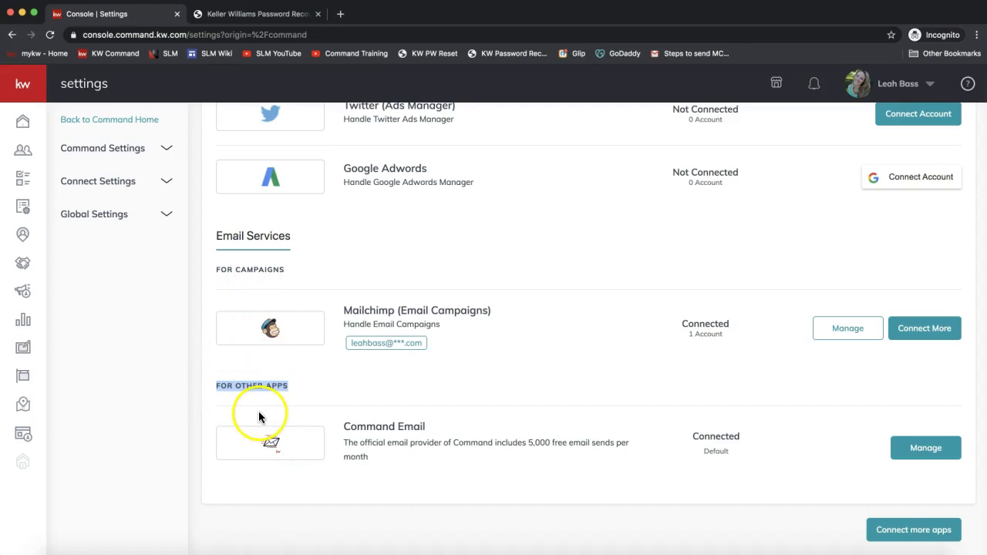
pyautogui.tripleClick(381, 426)
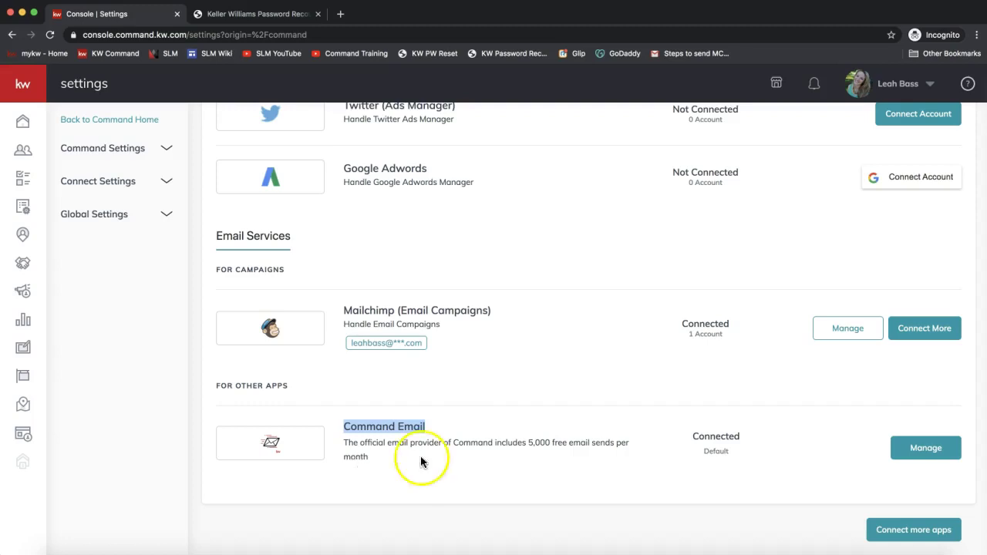
pyautogui.click(383, 459)
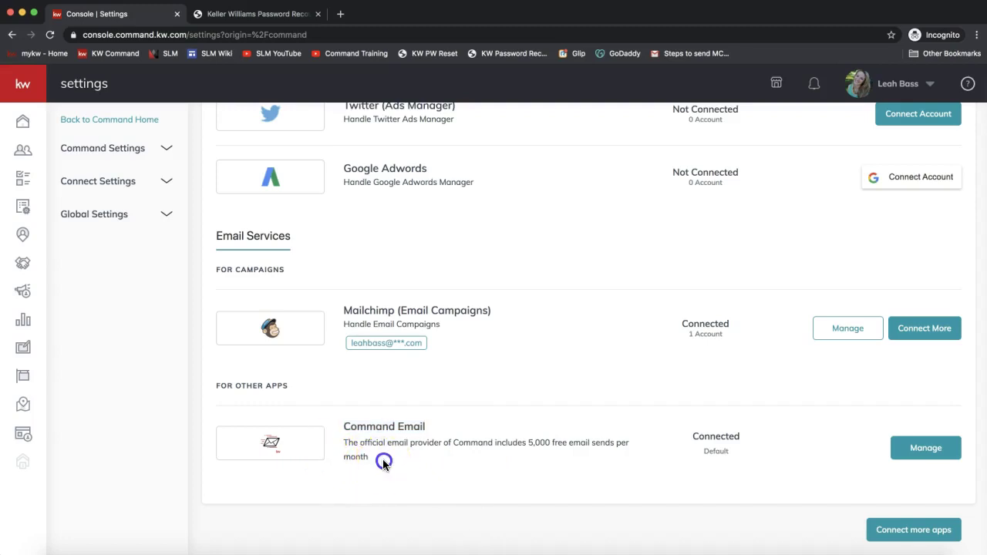
pyautogui.click(927, 455)
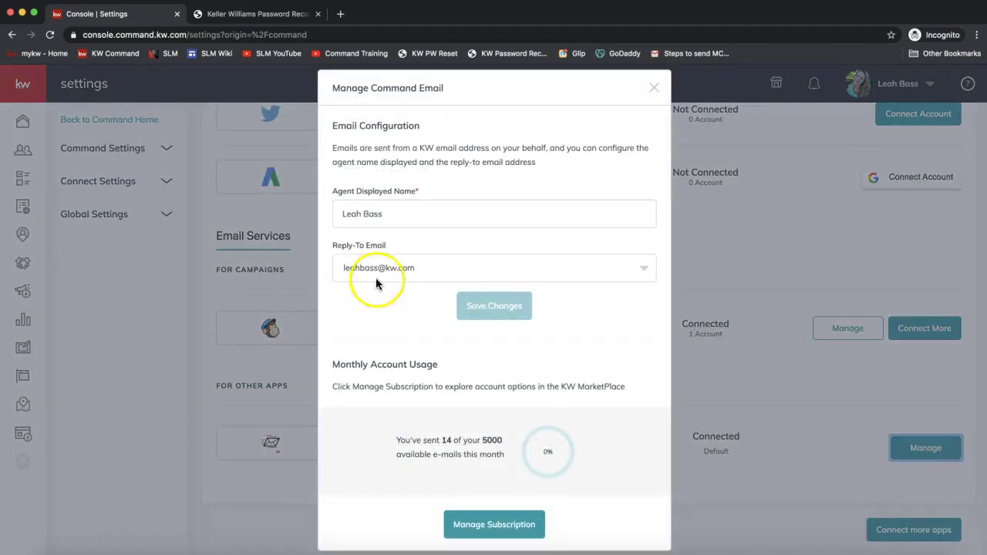
# Step: Review the Agent Displayed Name field and the available Reply-To Email choices for Command Email
pyautogui.moveTo(392, 246); pyautogui.dragTo(326, 246)
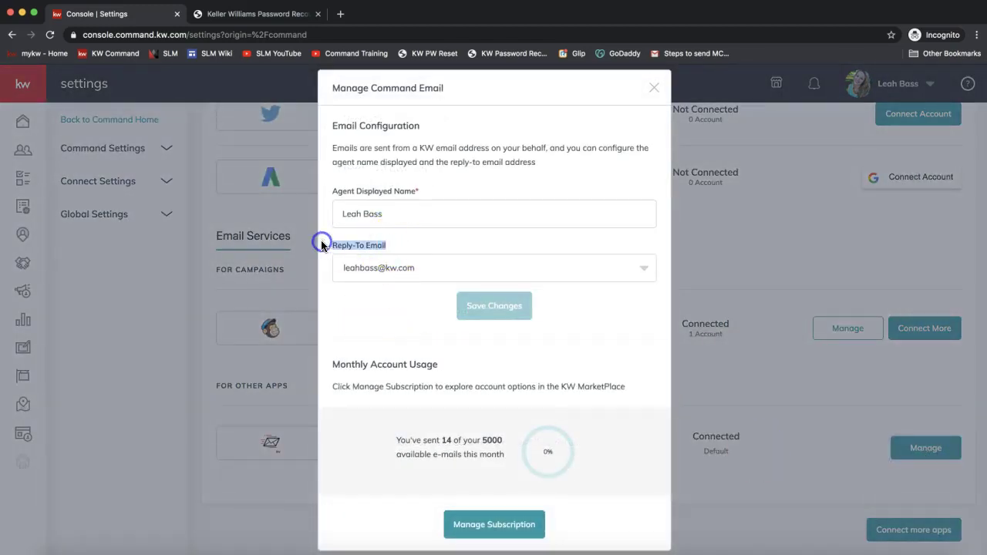
pyautogui.click(386, 217)
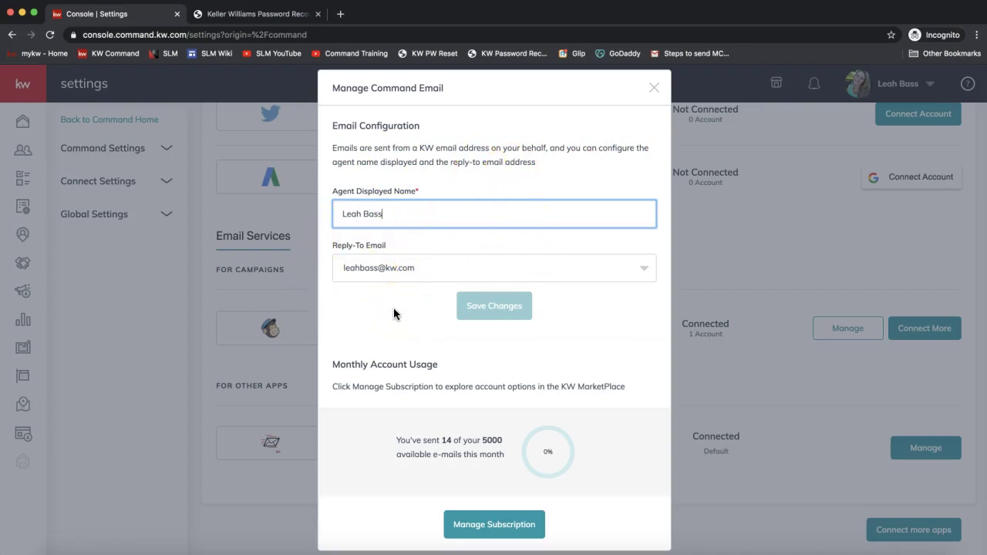
pyautogui.click(483, 273)
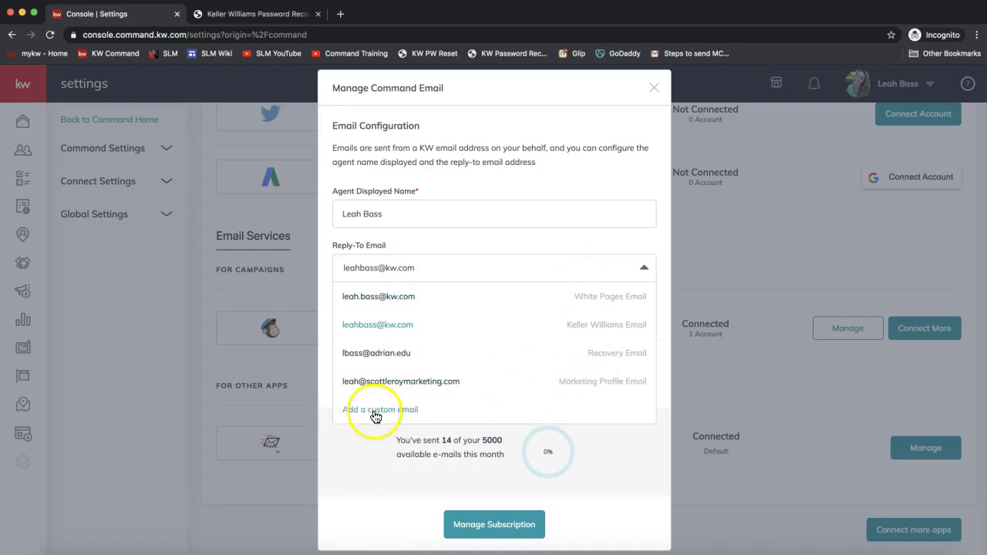
pyautogui.click(356, 487)
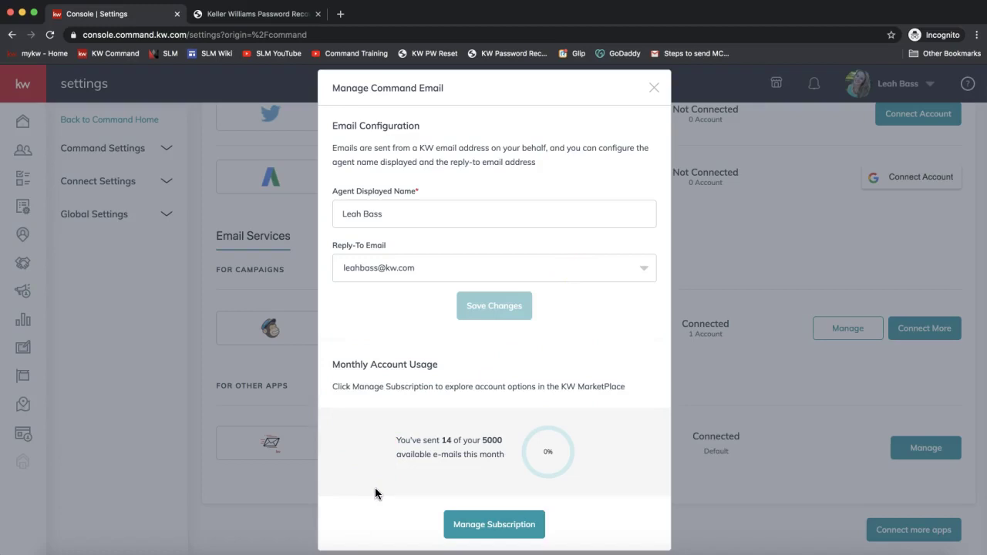
pyautogui.click(442, 265)
pyautogui.click(458, 233)
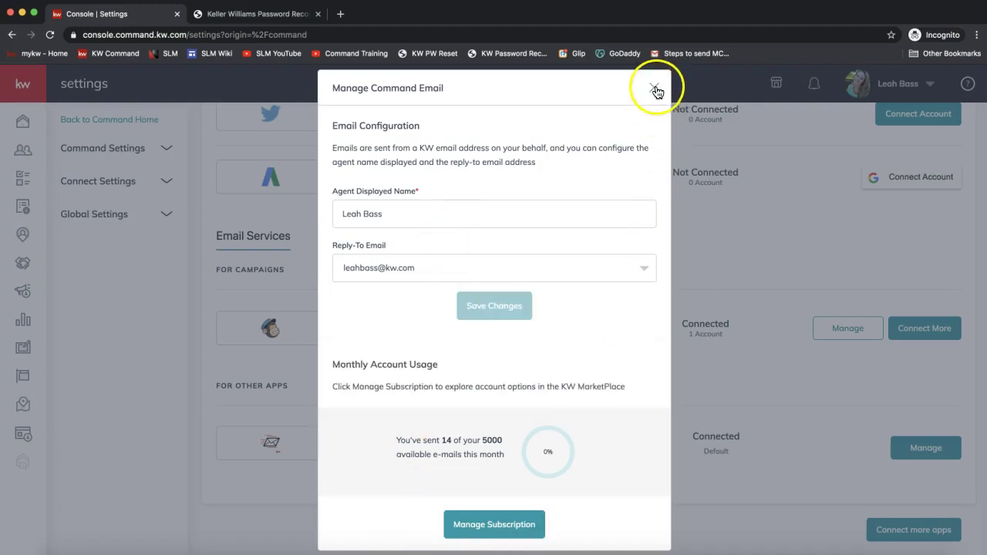
# Step: Set the Reply-To Email to the White Pages Email address, save the change and close the Command Email settings
pyautogui.click(484, 272)
pyautogui.click(406, 304)
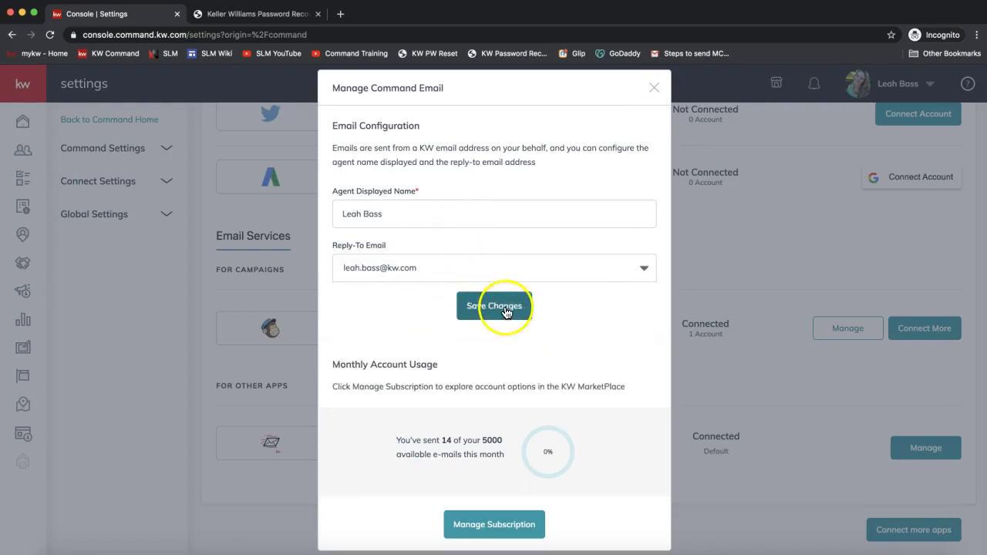
pyautogui.click(474, 306)
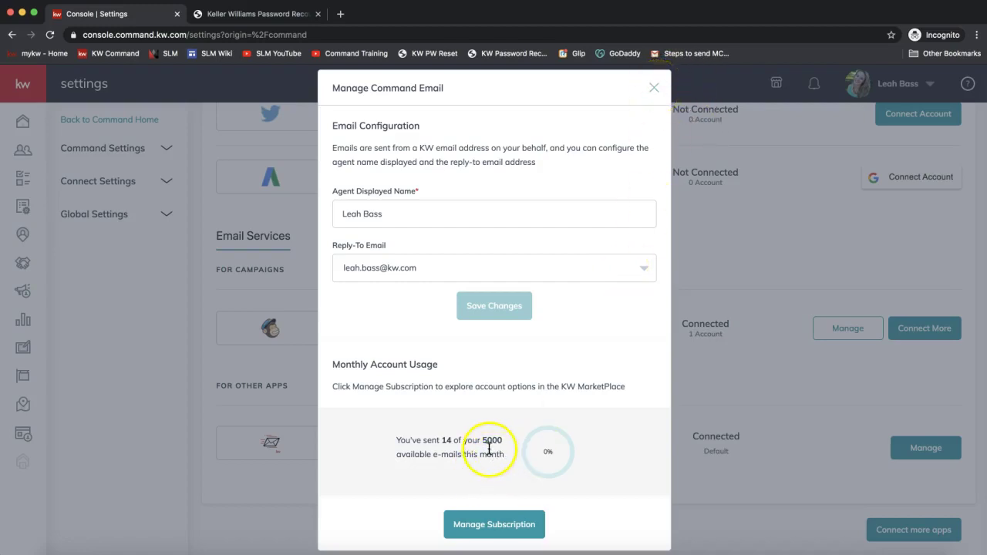
pyautogui.moveTo(400, 457); pyautogui.dragTo(478, 458)
pyautogui.click(654, 87)
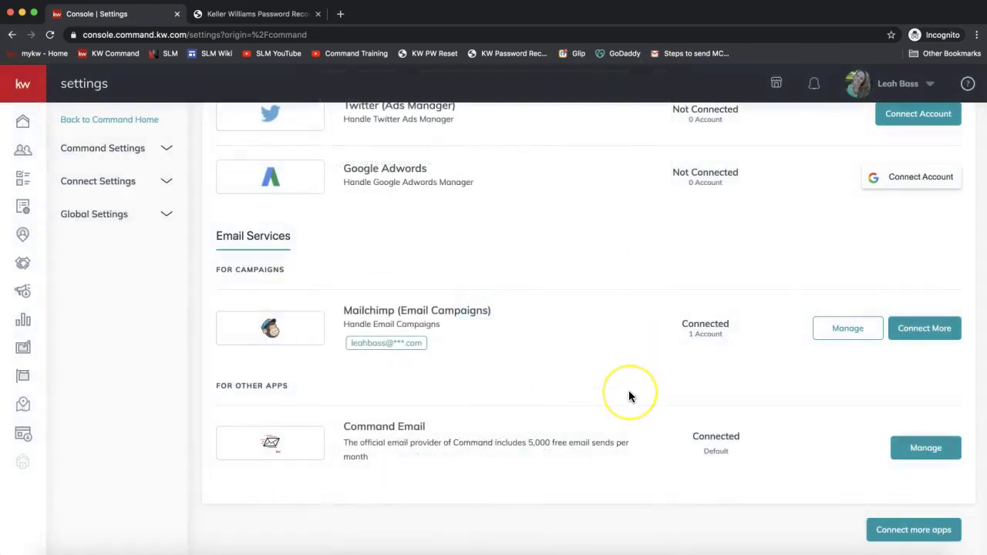
# Step: Look over the list of app integrations and examine the Twilio entry in the Productivity section
pyautogui.scroll(10, 628, 391)
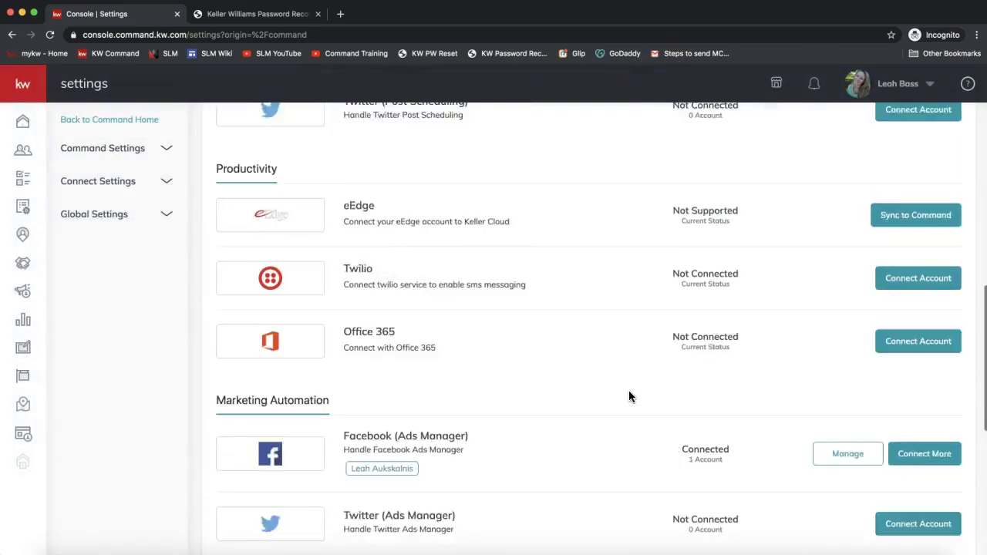
pyautogui.scroll(8, 629, 391)
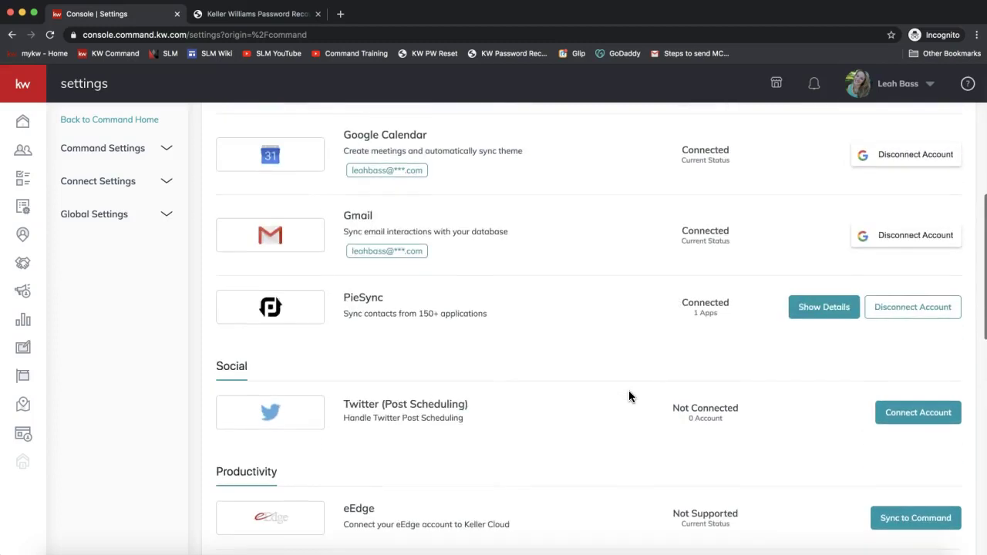
pyautogui.scroll(10, 629, 391)
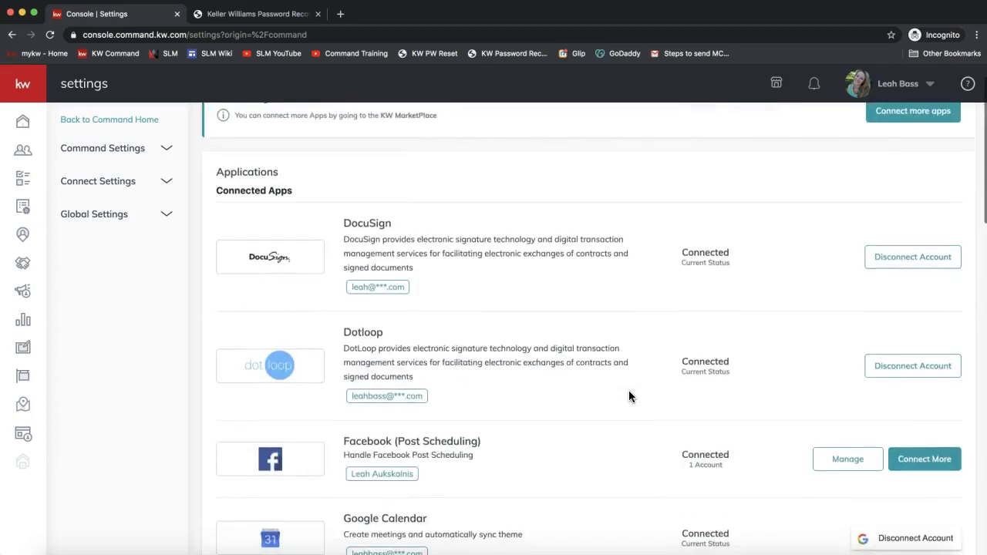
pyautogui.scroll(-18, 629, 396)
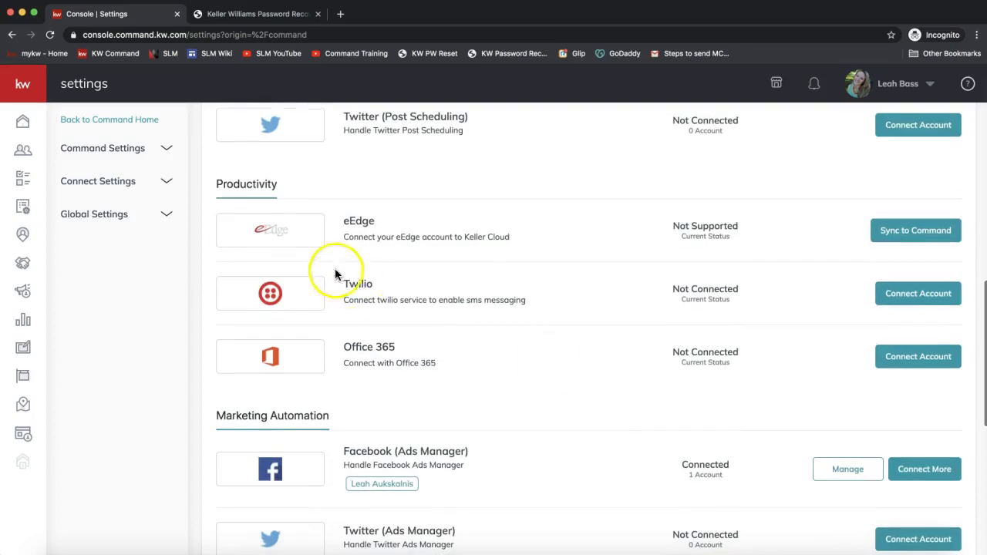
pyautogui.doubleClick(240, 184)
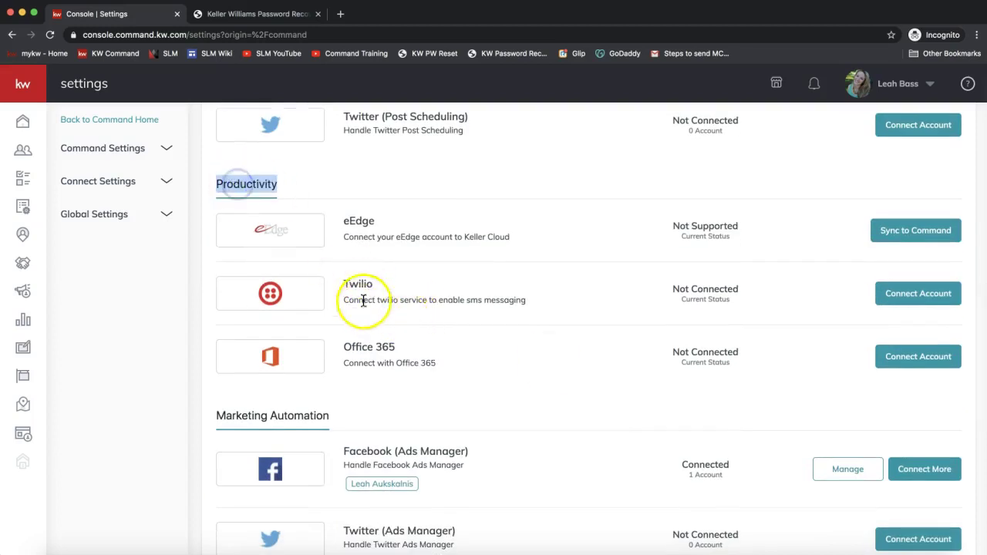
pyautogui.doubleClick(358, 287)
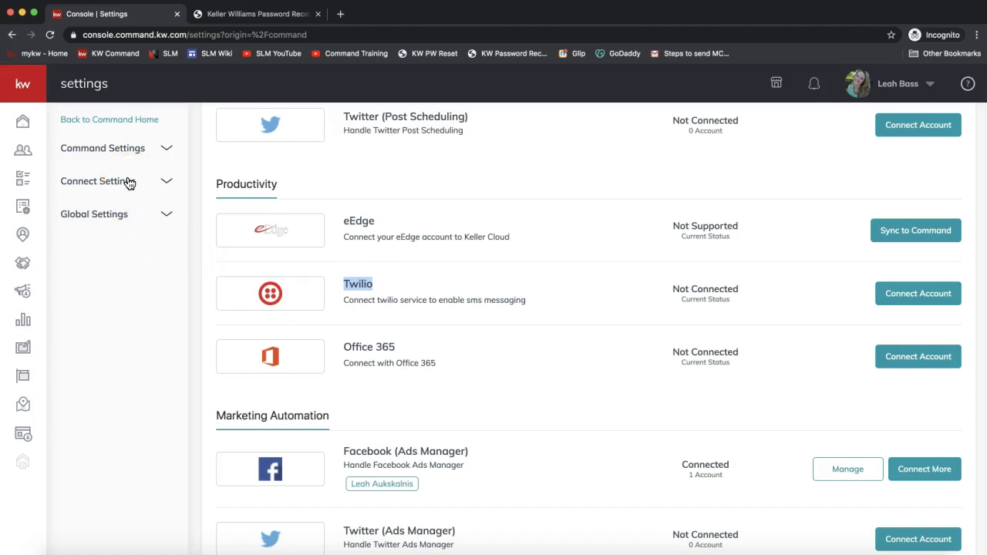
# Step: Open the Marketing Profile under Connect Settings, review its photo, personal details, brokerage, compliance, social and tracking sections, and save the profile
pyautogui.click(111, 187)
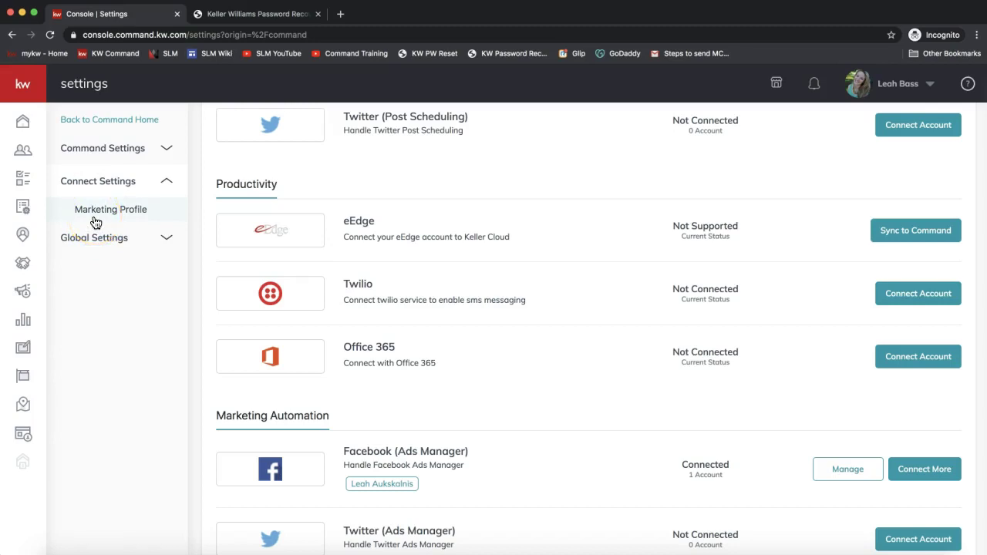
pyautogui.click(87, 210)
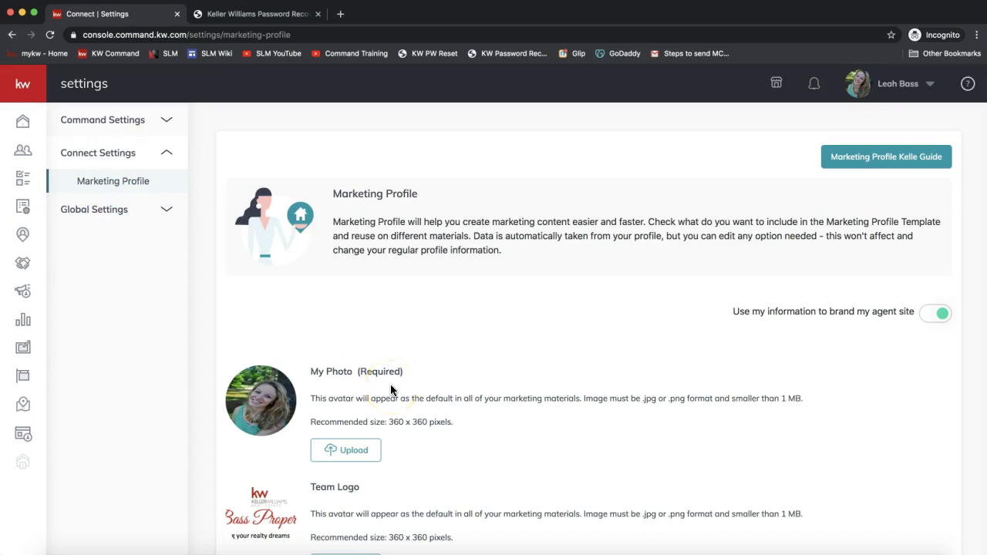
pyautogui.scroll(-5, 390, 389)
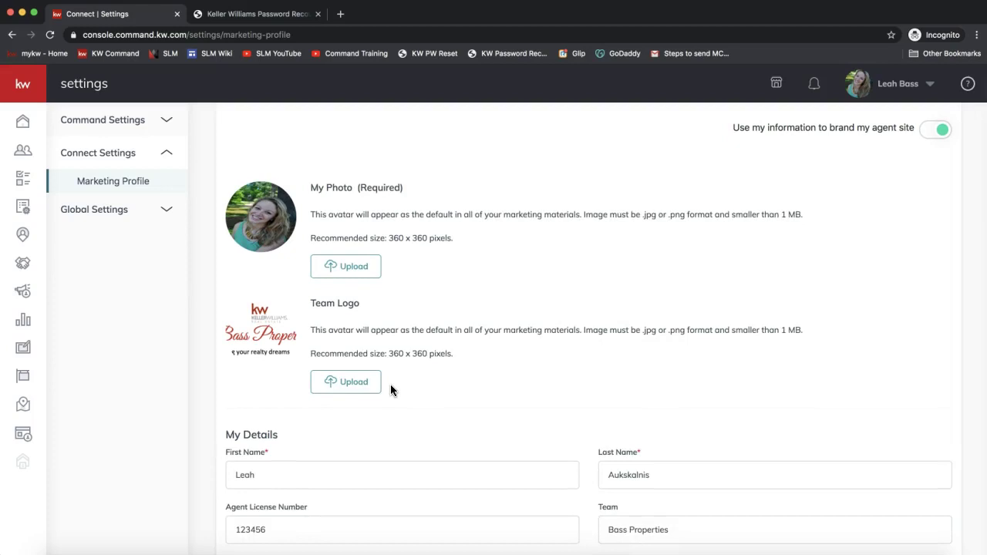
pyautogui.scroll(1, 508, 277)
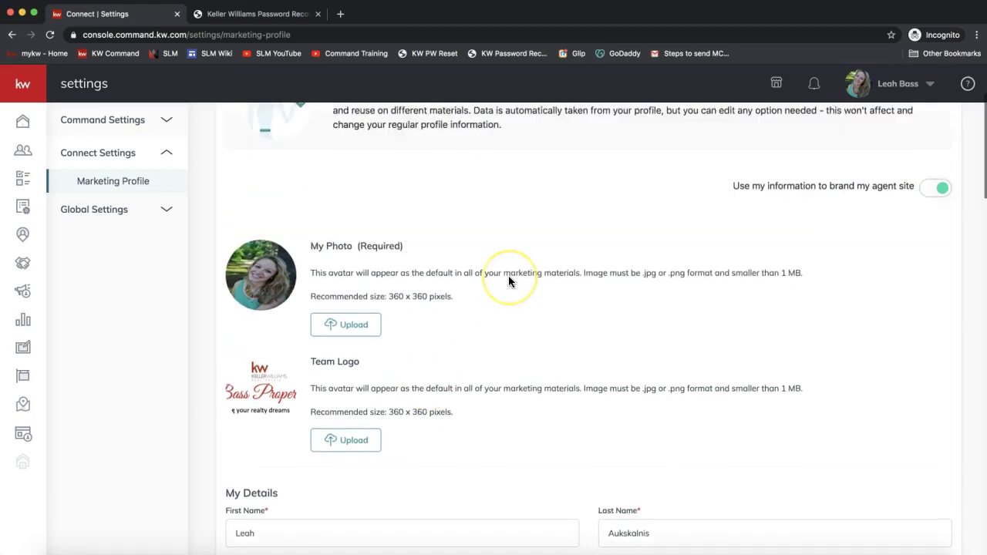
pyautogui.scroll(-10, 508, 278)
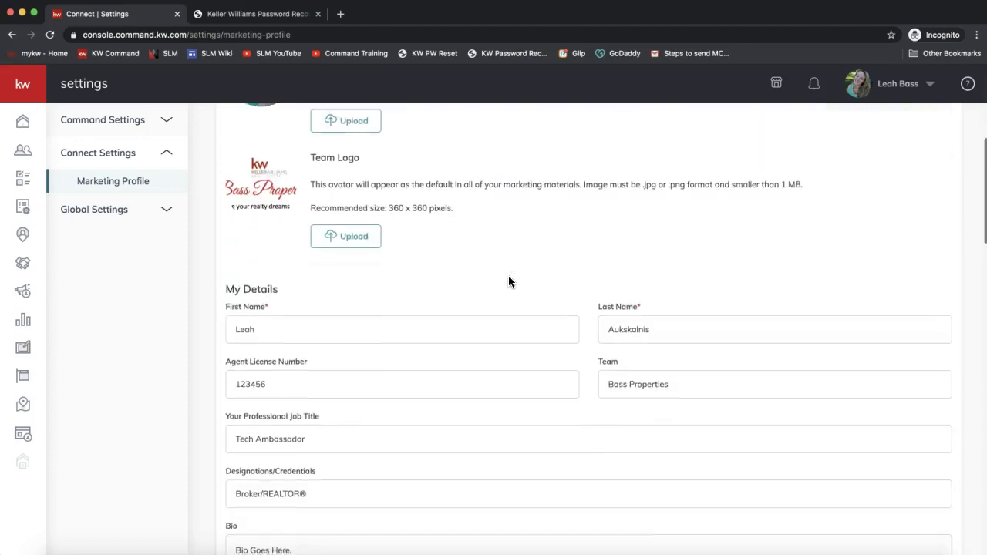
pyautogui.scroll(-2, 508, 281)
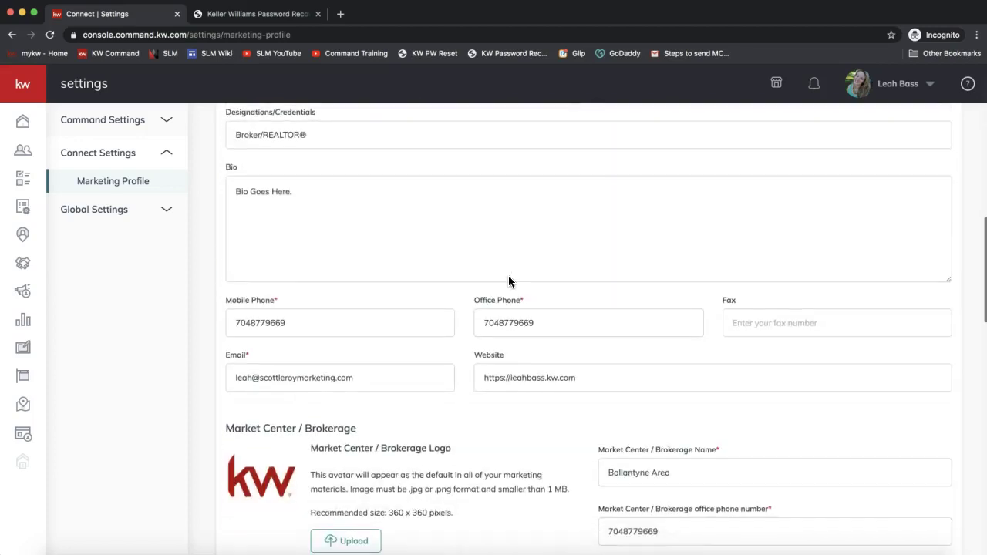
pyautogui.scroll(-3, 508, 281)
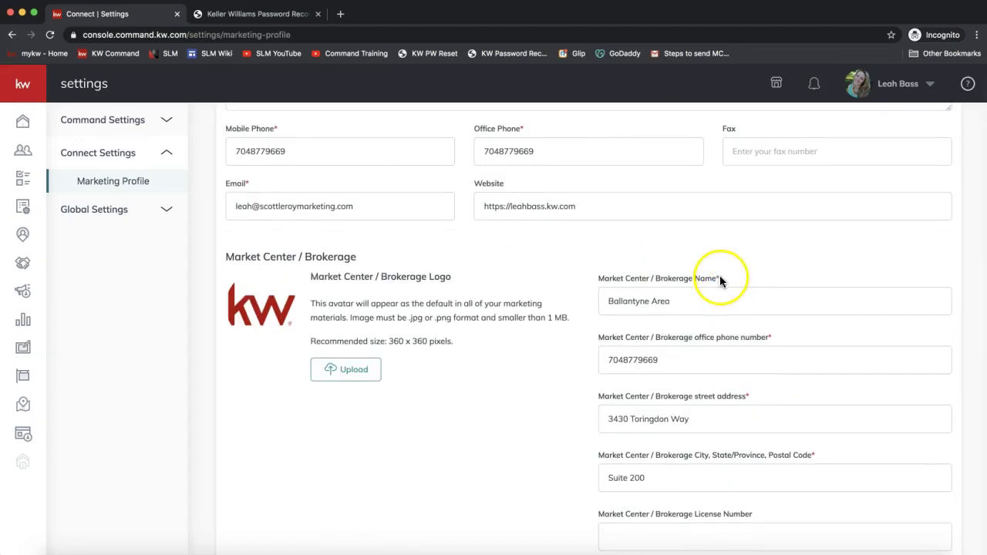
pyautogui.scroll(-5, 722, 282)
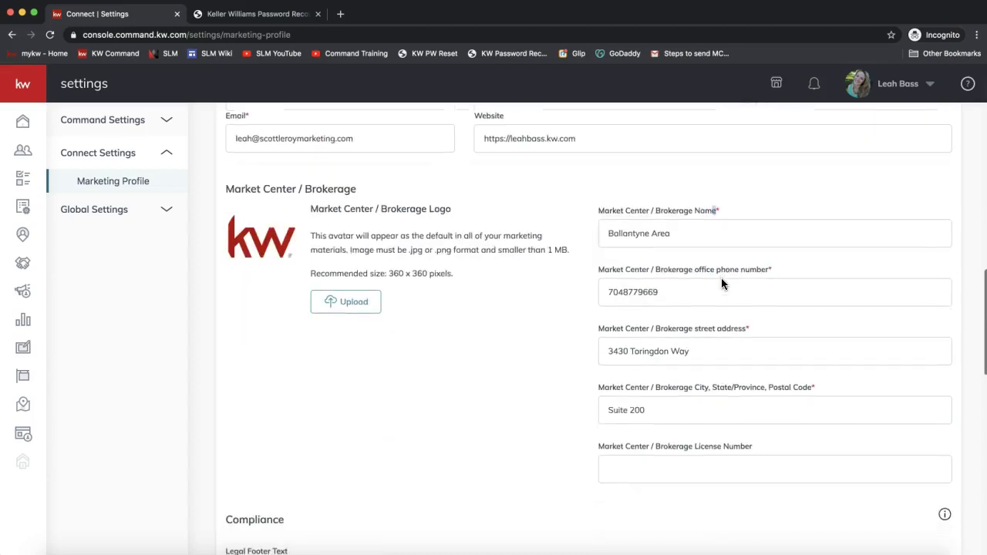
pyautogui.scroll(-10, 721, 284)
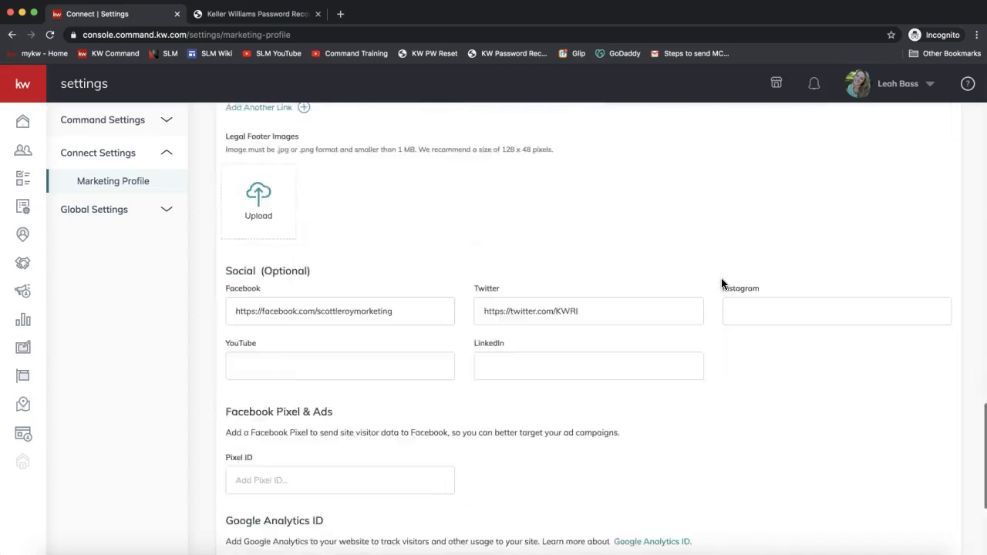
pyautogui.click(259, 507)
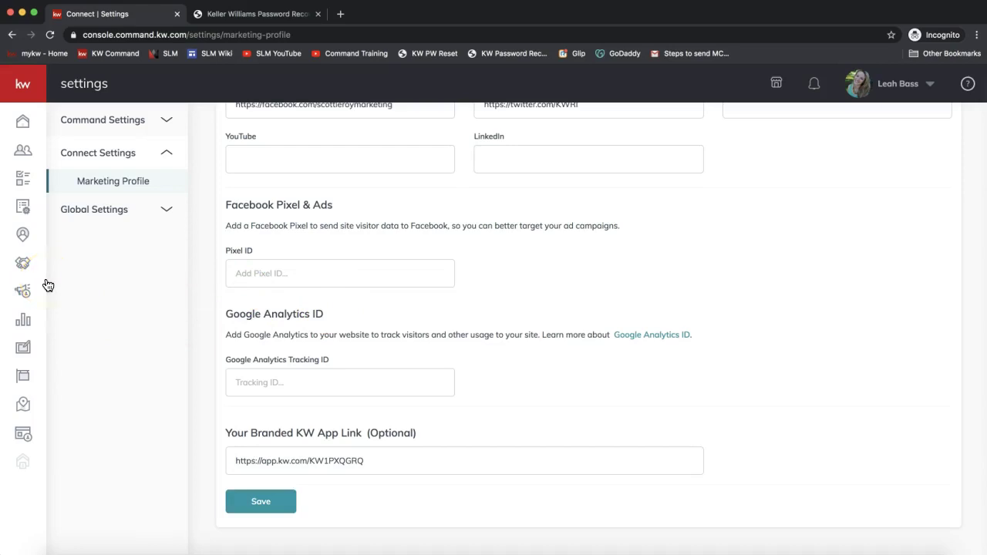
# Step: Go to SmartPlans by way of Contacts and delete the My Promote My App plan from the People Plans
pyautogui.click(24, 153)
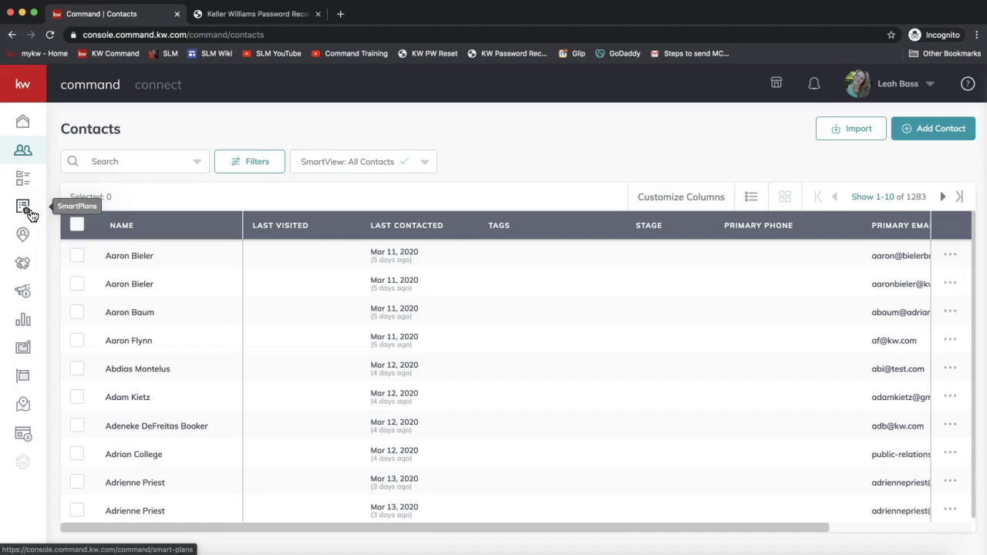
pyautogui.click(25, 207)
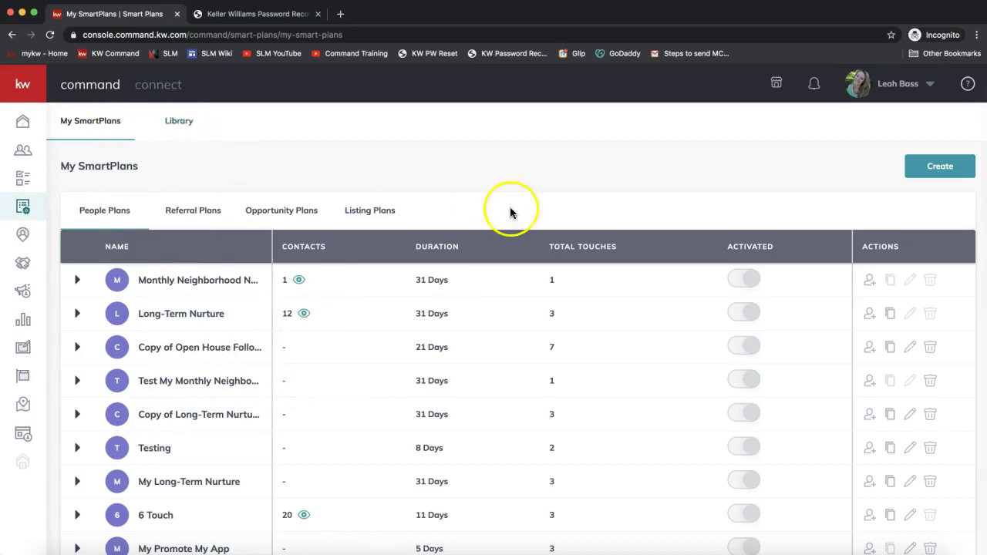
pyautogui.scroll(-2, 771, 371)
pyautogui.click(931, 492)
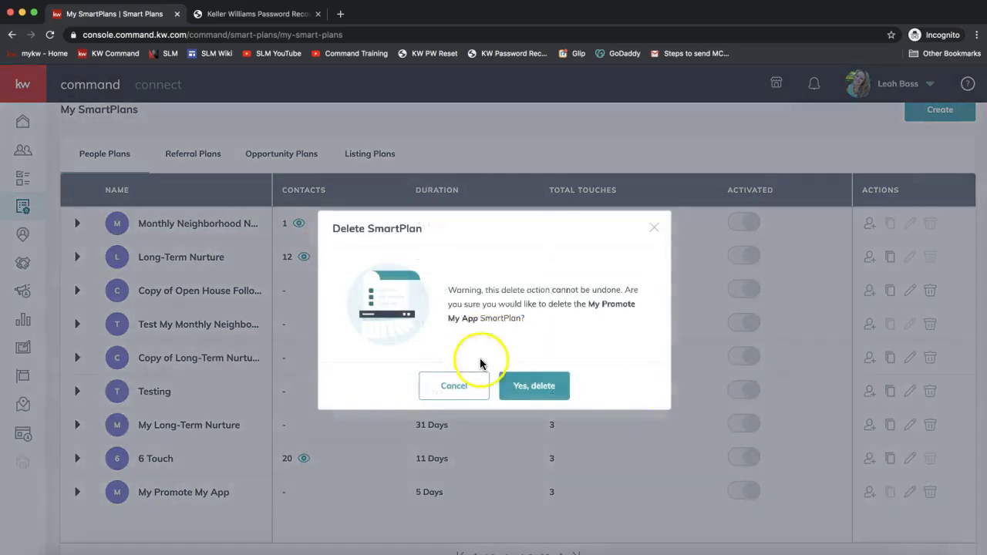
pyautogui.click(520, 383)
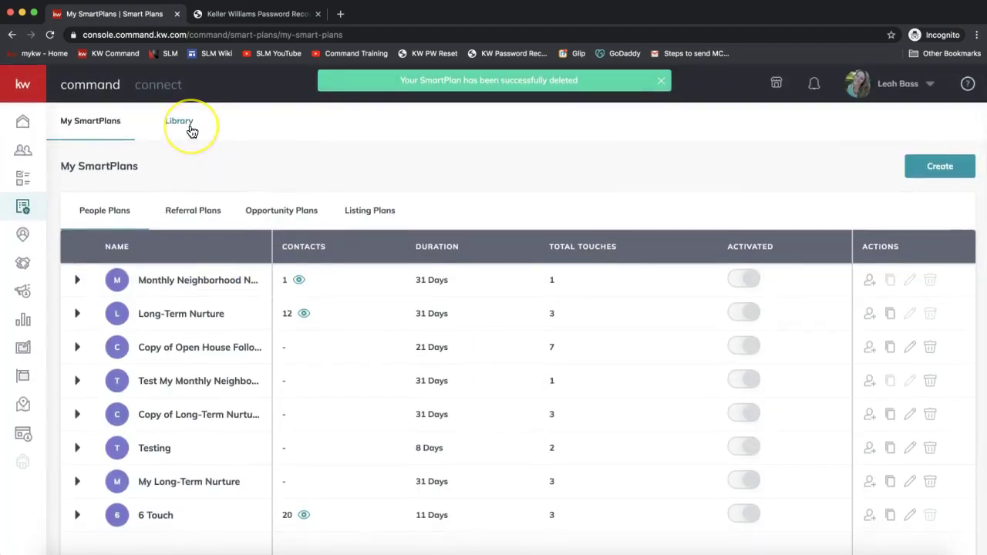
# Step: Open the SmartPlans library, find the Promote My App plan, and read its description, steps, duration and touches
pyautogui.click(187, 126)
pyautogui.click(180, 127)
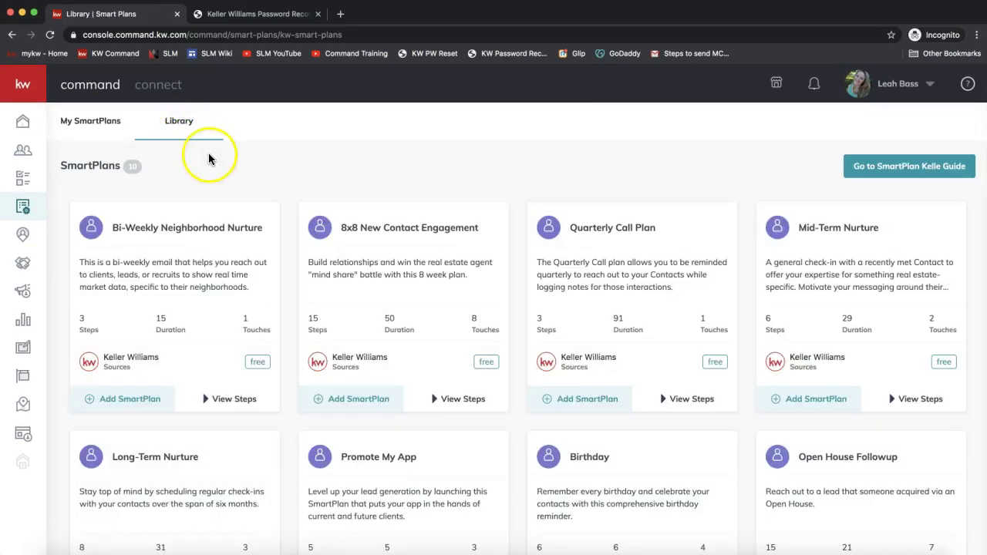
pyautogui.scroll(-3, 209, 157)
pyautogui.scroll(-2, 331, 336)
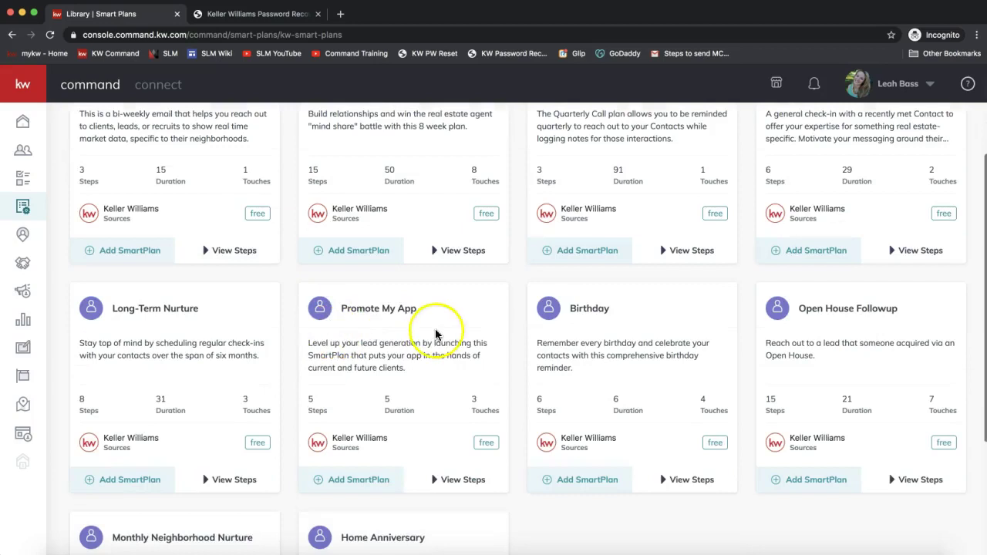
pyautogui.moveTo(419, 309); pyautogui.dragTo(338, 308)
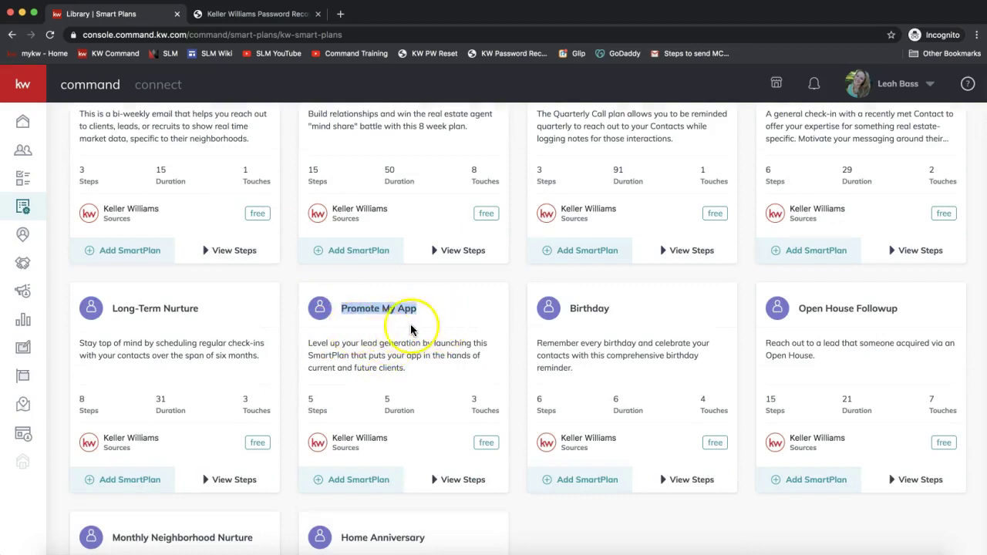
pyautogui.scroll(-2, 429, 315)
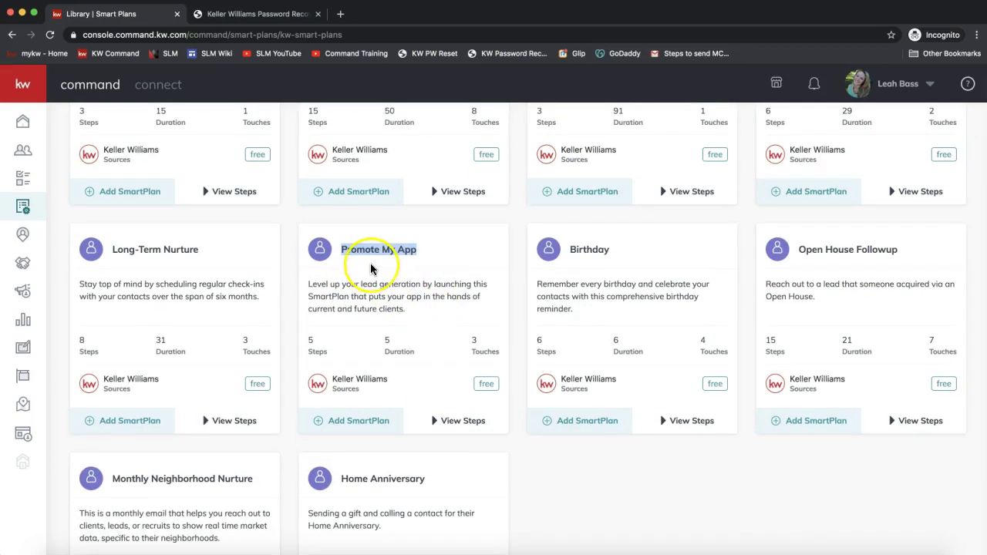
pyautogui.scroll(-1, 371, 268)
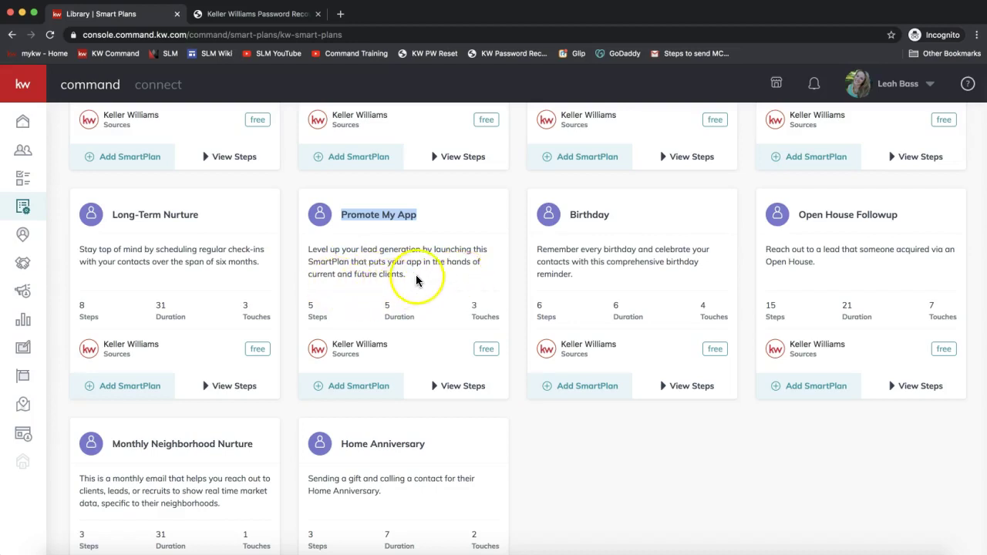
pyautogui.moveTo(412, 280); pyautogui.dragTo(308, 249)
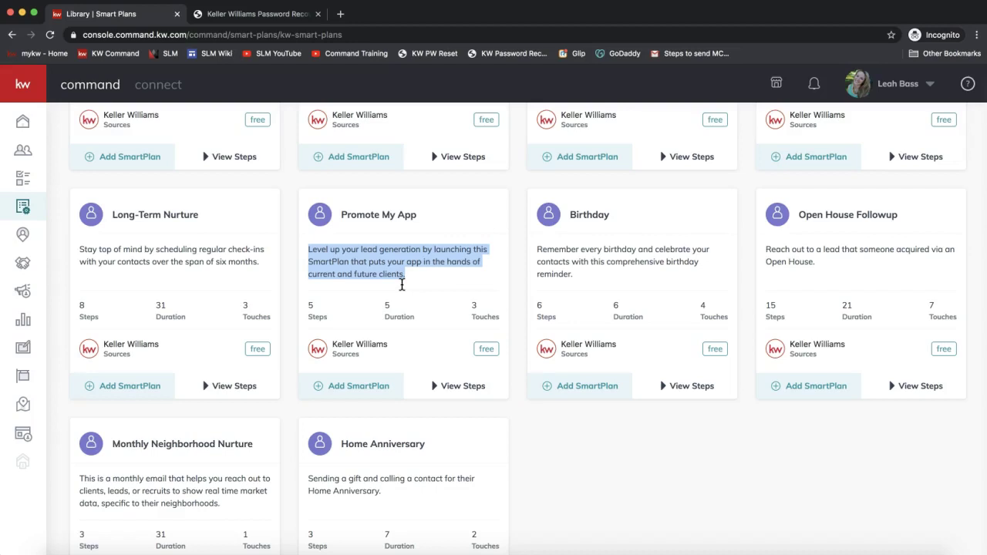
pyautogui.moveTo(348, 324)
pyautogui.mouseDown()
pyautogui.moveTo(309, 307)
pyautogui.moveTo(340, 332)
pyautogui.mouseUp()
pyautogui.click(334, 318)
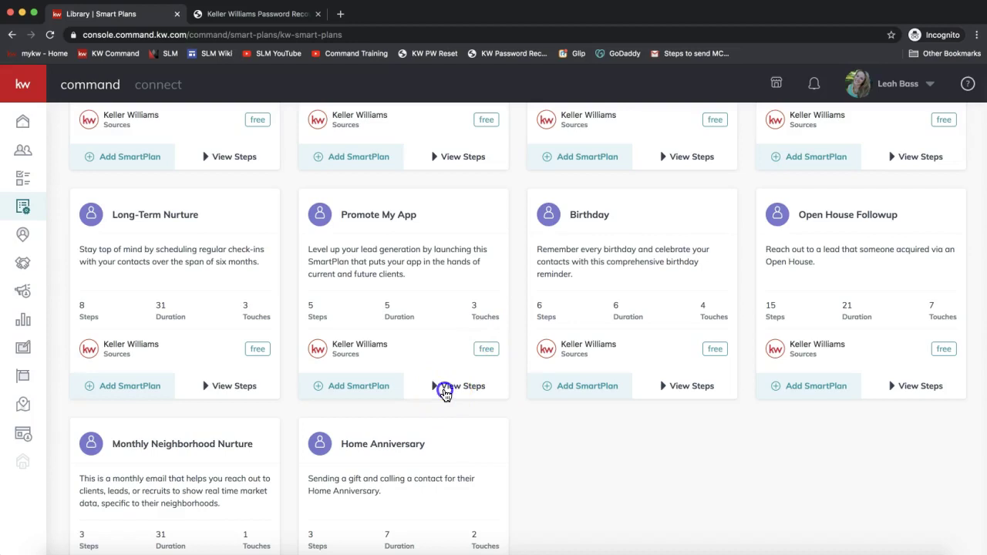
# Step: Expand the Promote My App plan's steps, review the email, delays and example text messages, and collapse the list again
pyautogui.click(444, 390)
pyautogui.scroll(-3, 467, 394)
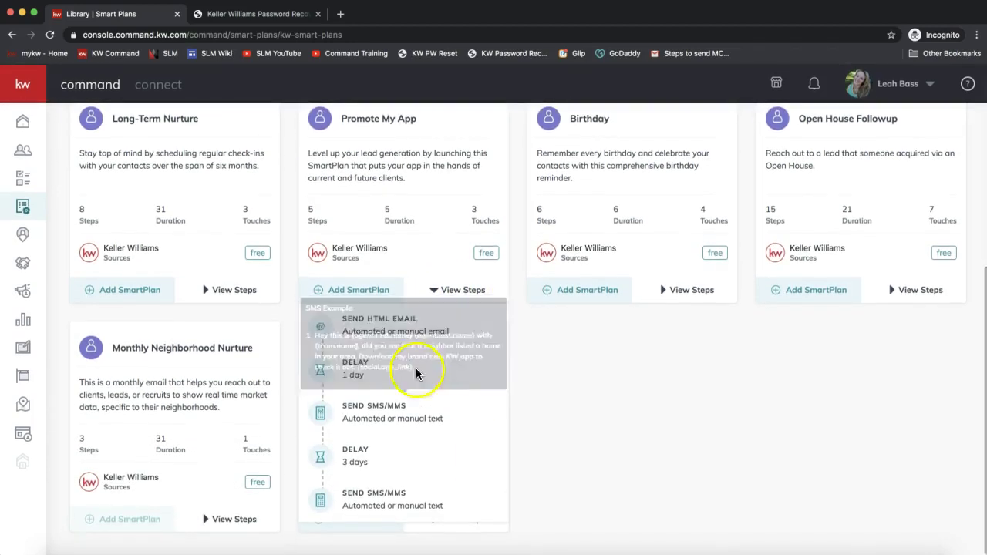
pyautogui.click(482, 319)
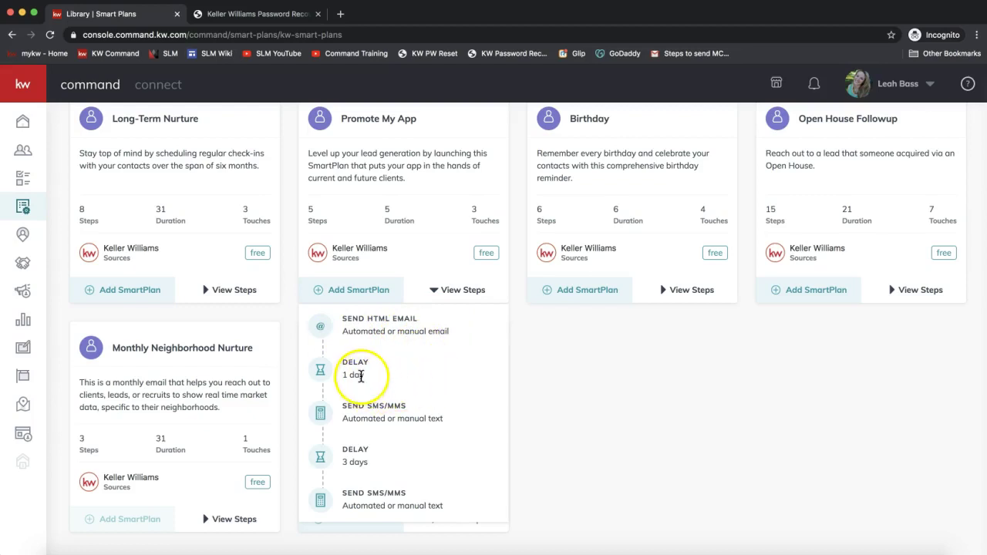
pyautogui.moveTo(381, 427)
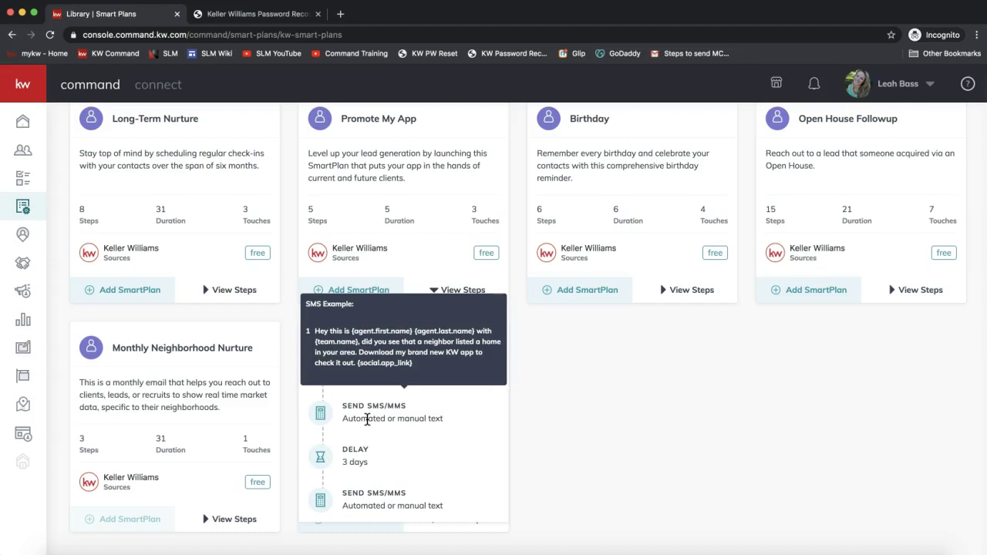
pyautogui.click(365, 461)
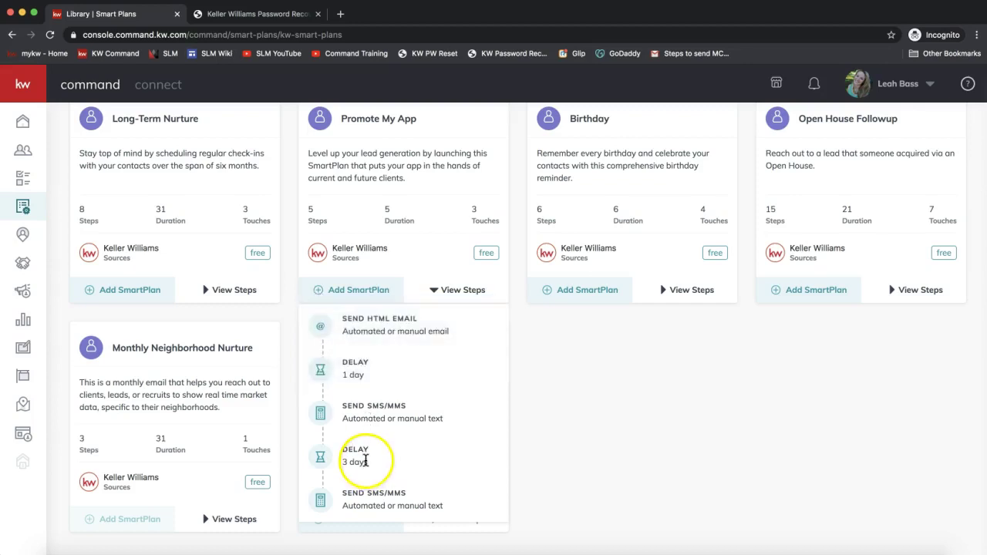
pyautogui.click(385, 501)
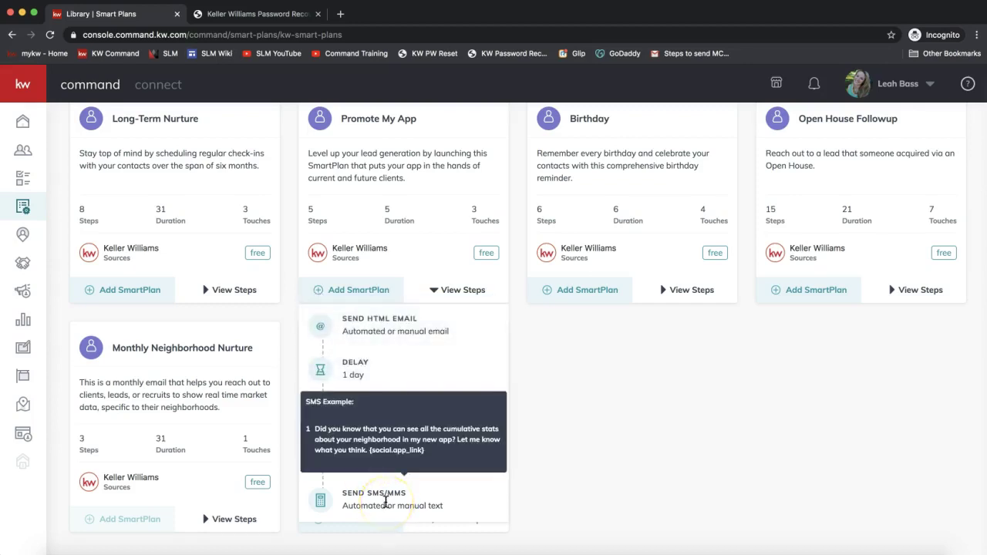
pyautogui.click(374, 503)
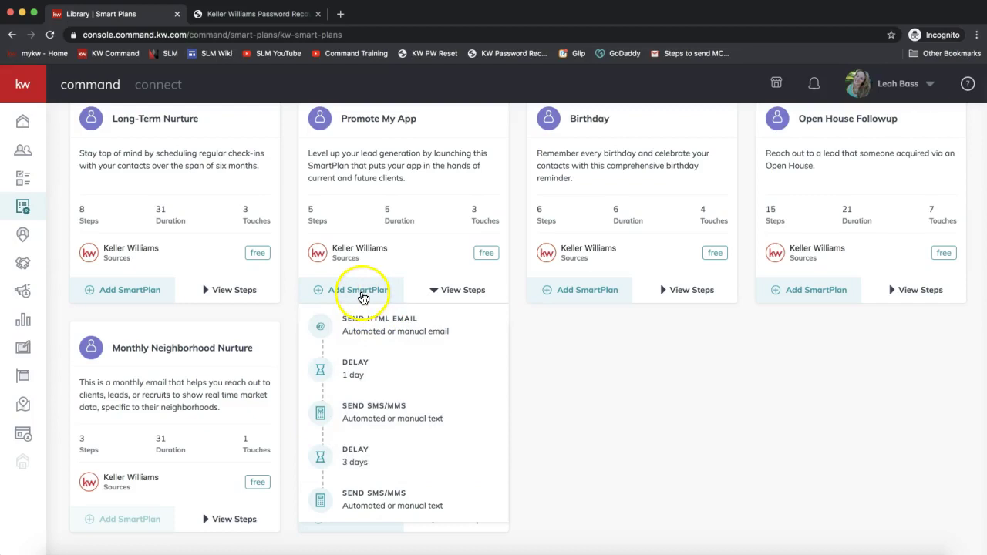
pyautogui.click(467, 290)
# Step: Add the Promote My App plan from the library to My SmartPlans under the plan name My Promote My App
pyautogui.scroll(3, 452, 353)
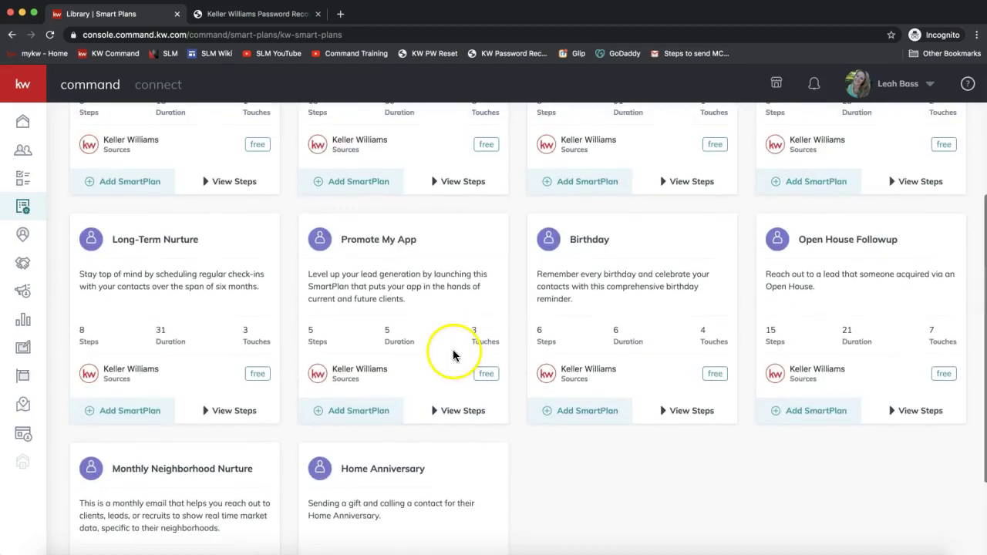
pyautogui.tripleClick(369, 234)
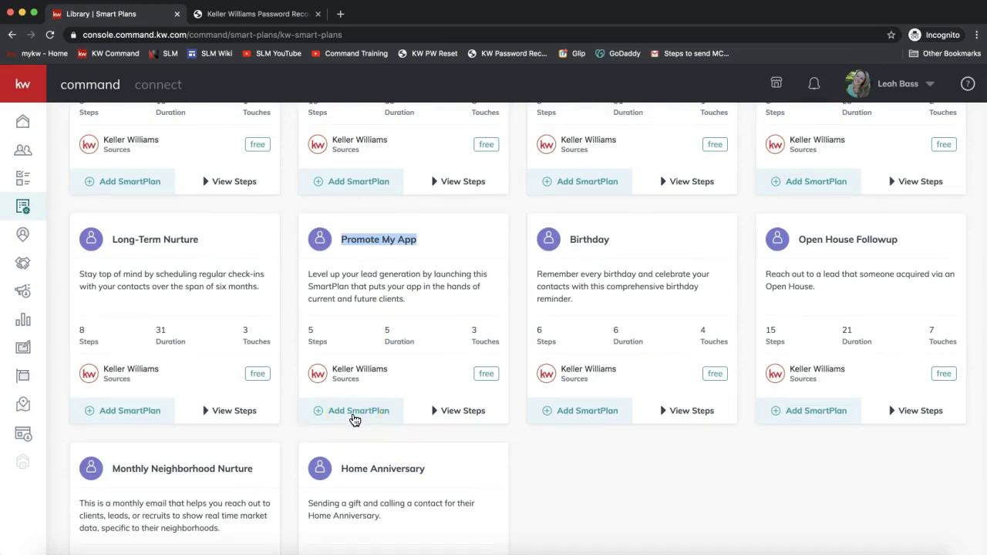
pyautogui.click(350, 414)
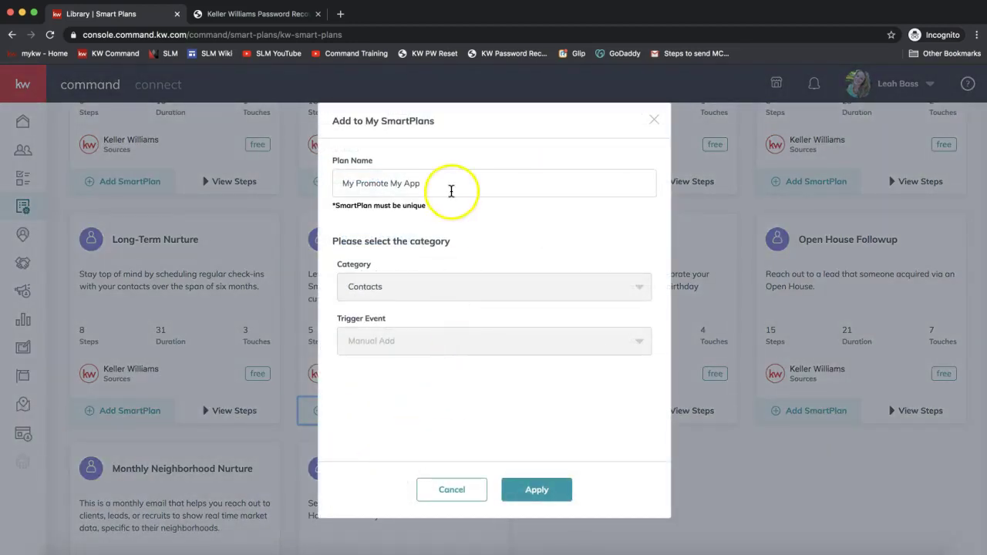
pyautogui.moveTo(440, 190); pyautogui.dragTo(309, 182)
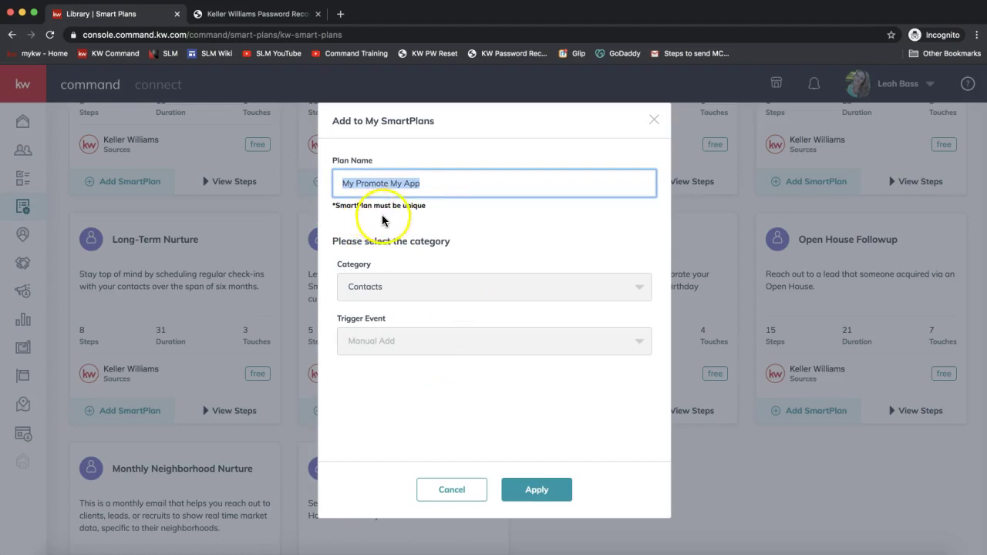
pyautogui.click(367, 292)
pyautogui.click(383, 353)
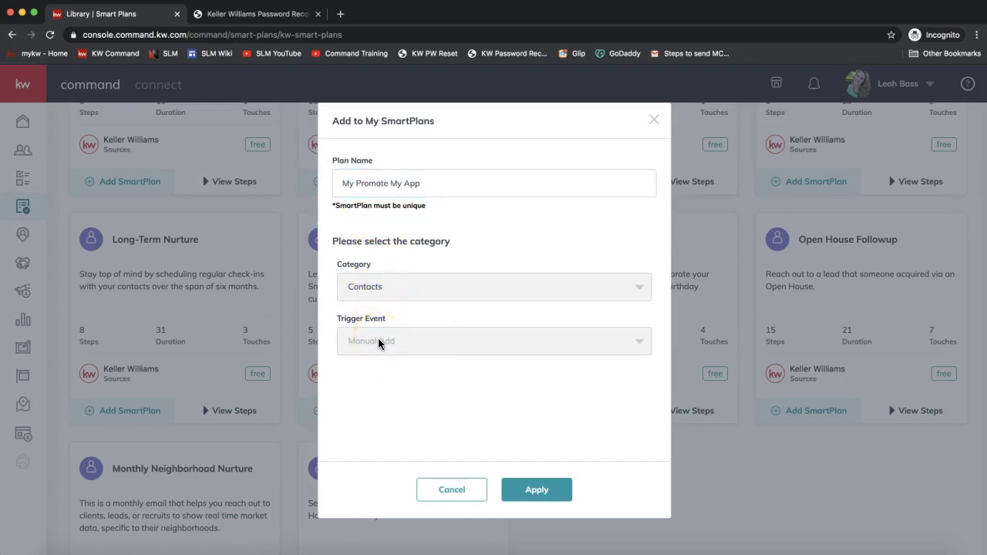
pyautogui.click(540, 491)
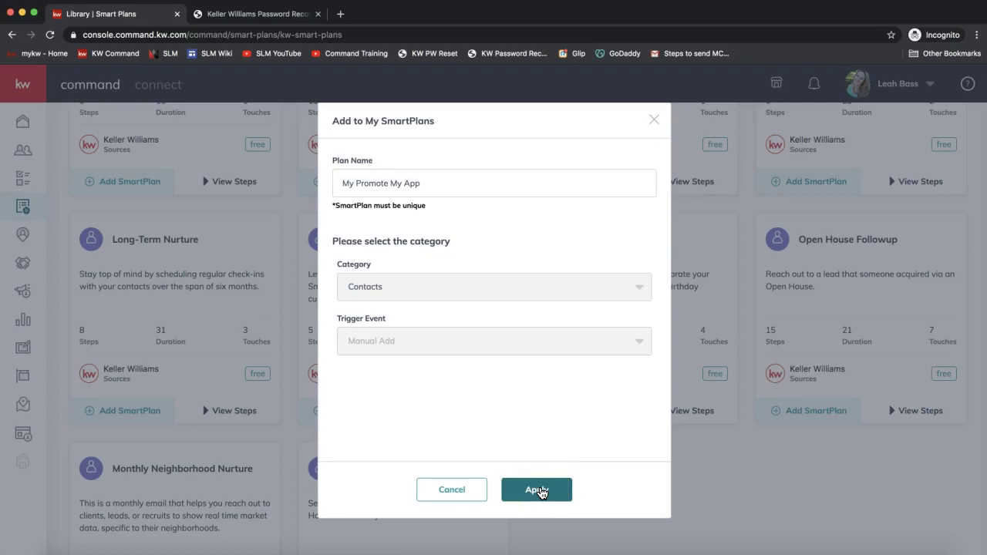
pyautogui.click(540, 490)
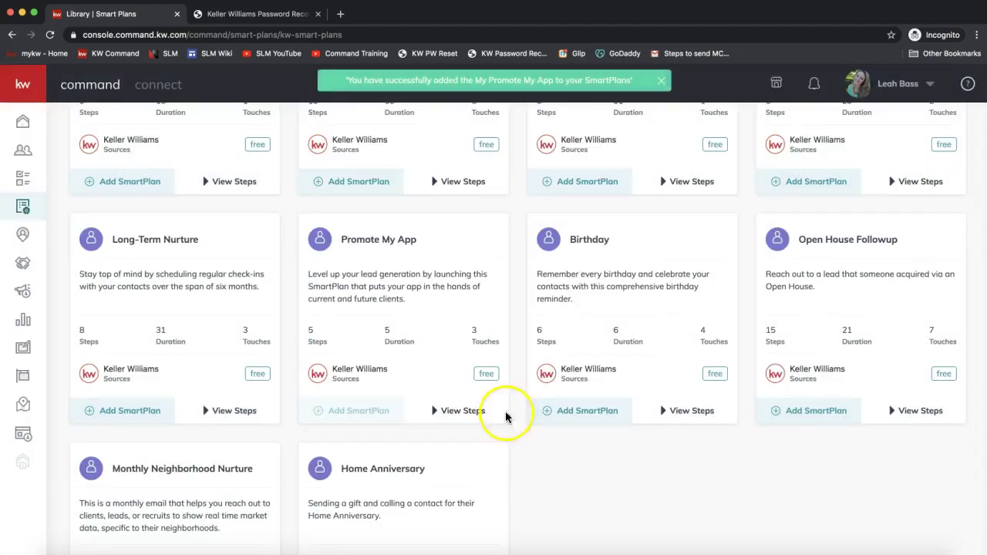
pyautogui.scroll(3, 417, 246)
pyautogui.scroll(1, 417, 250)
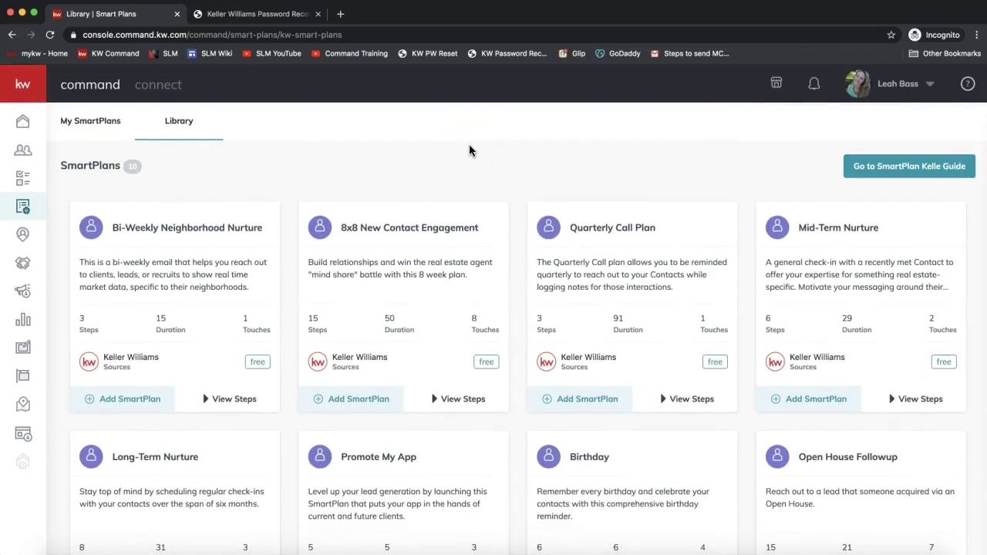
# Step: From My SmartPlans, start adding clients to the My Promote My App plan and select all contacts on the third page of the list
pyautogui.click(74, 123)
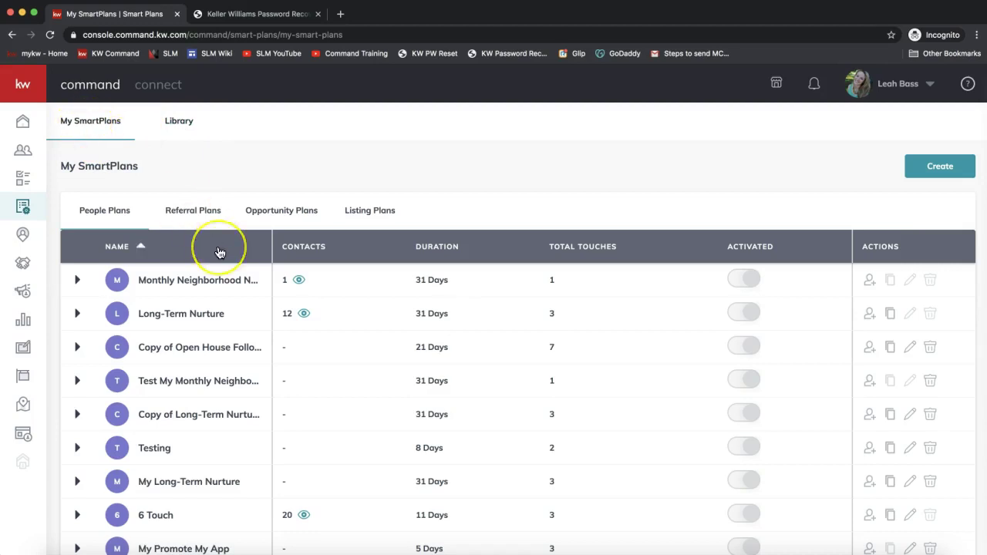
pyautogui.scroll(-2, 220, 250)
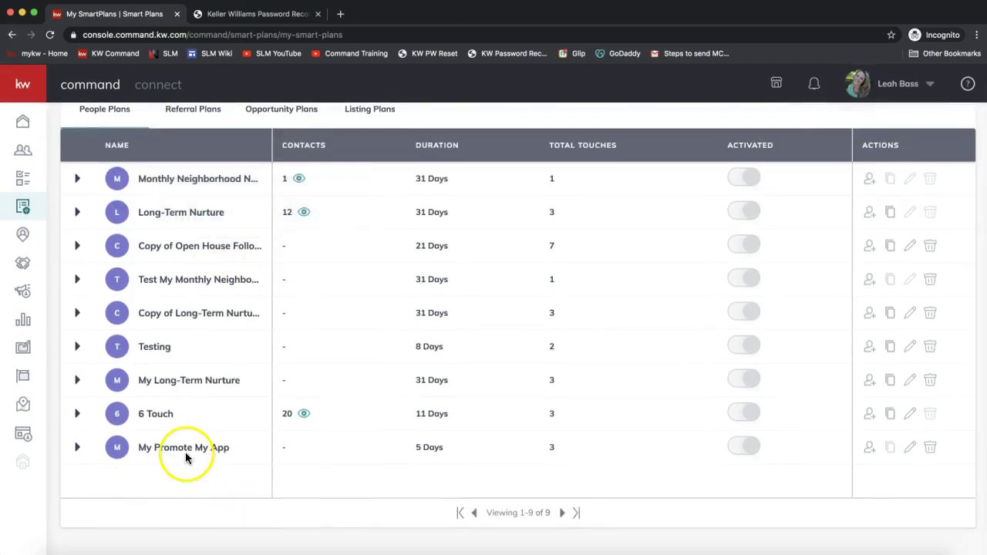
pyautogui.moveTo(162, 451)
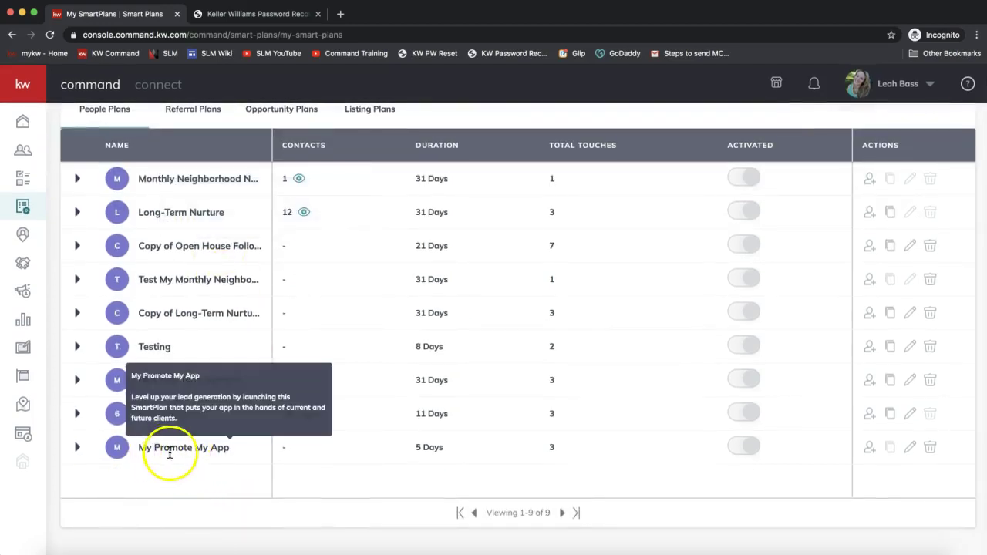
pyautogui.click(869, 456)
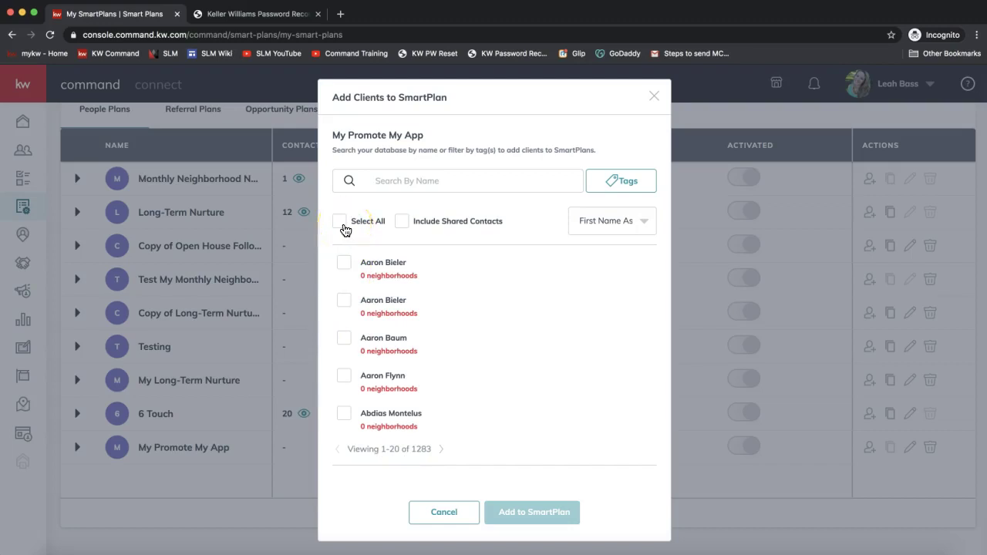
pyautogui.click(441, 450)
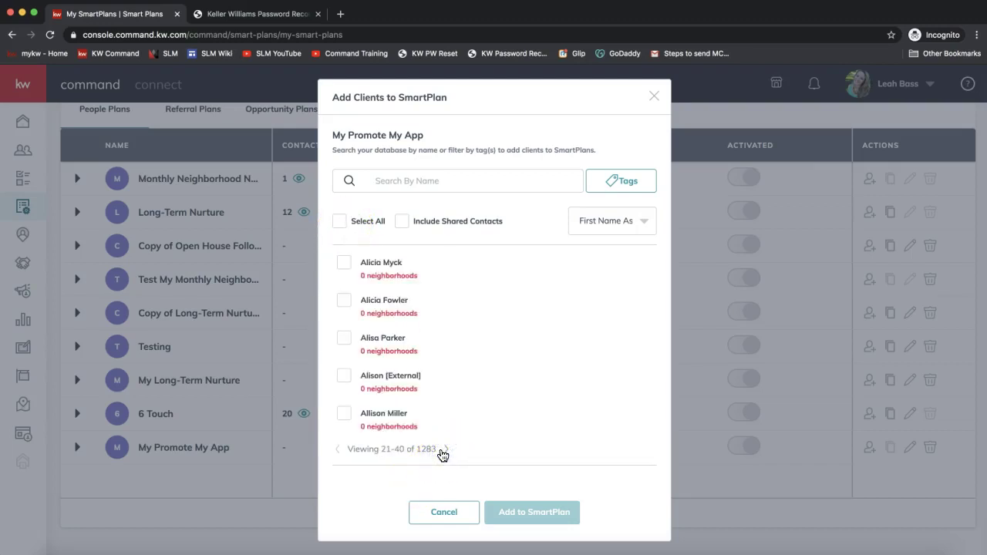
pyautogui.click(443, 450)
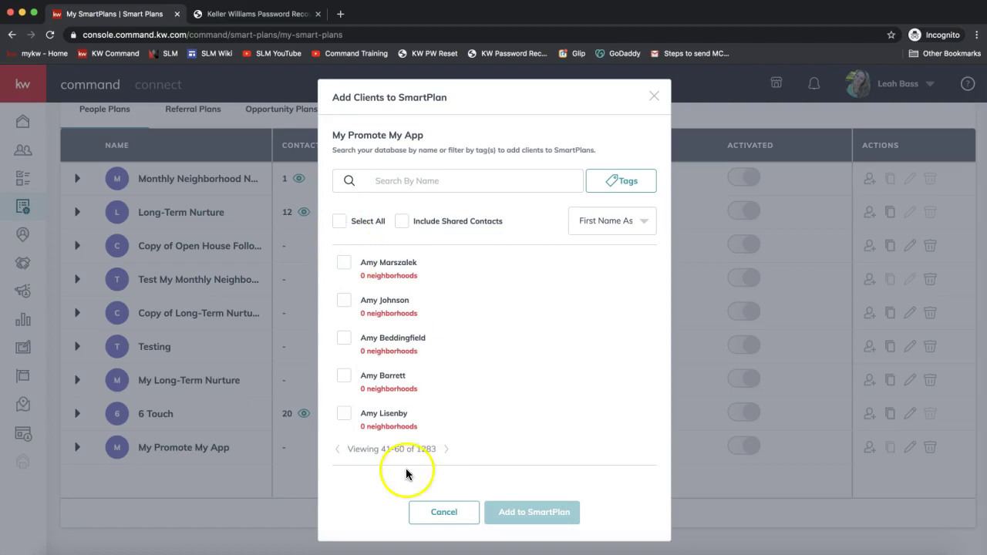
pyautogui.click(341, 224)
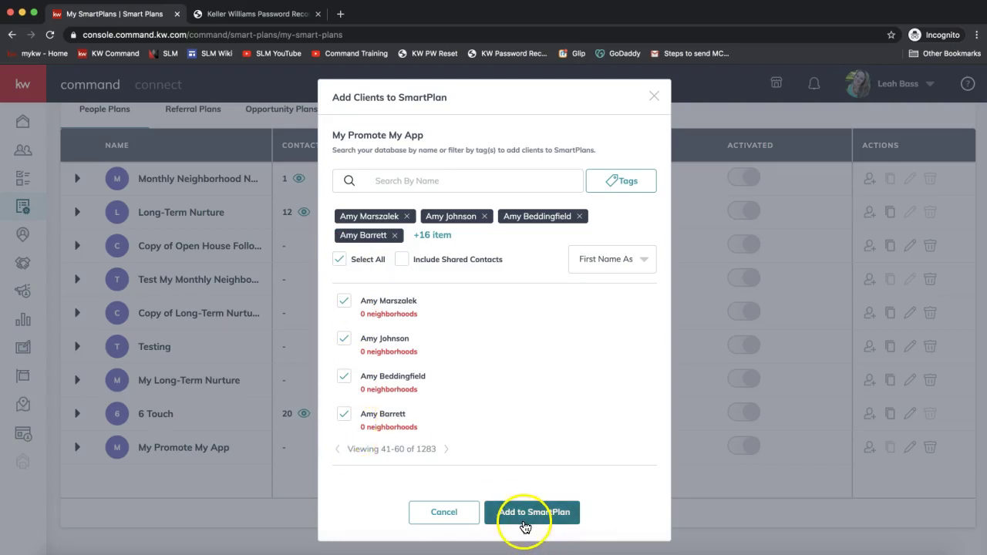
# Step: Try filtering the client list by the Buyer tag, clear the filter again and close the tag list
pyautogui.click(423, 181)
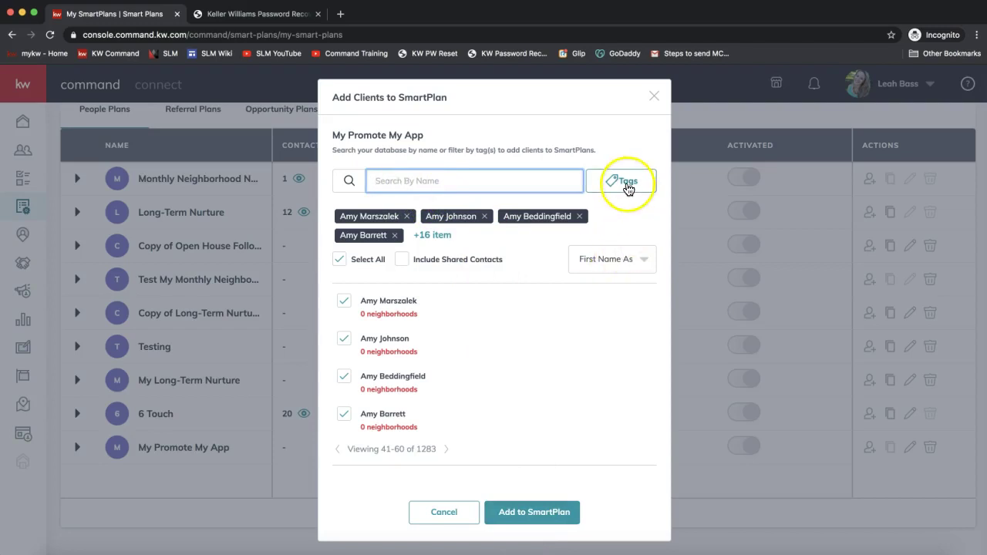
pyautogui.click(628, 185)
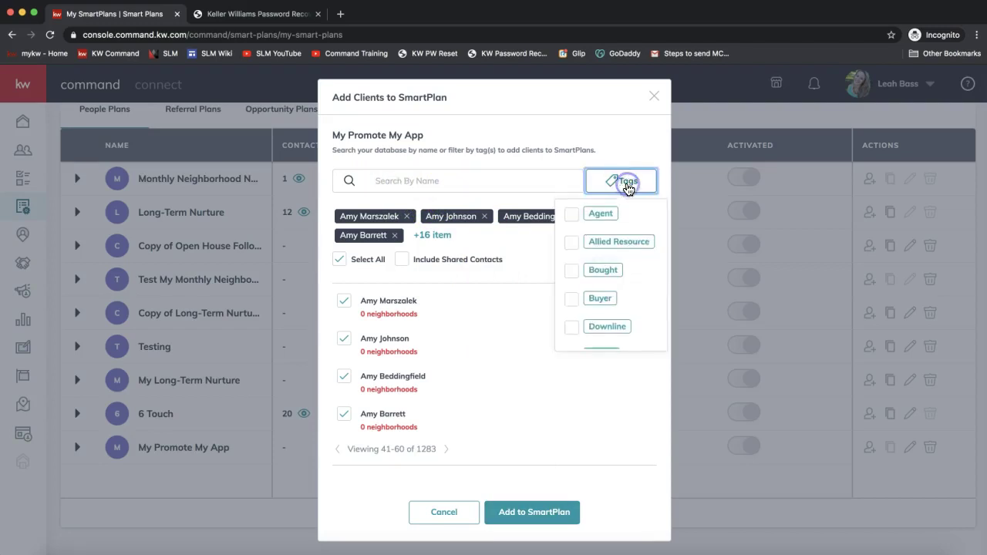
pyautogui.click(570, 301)
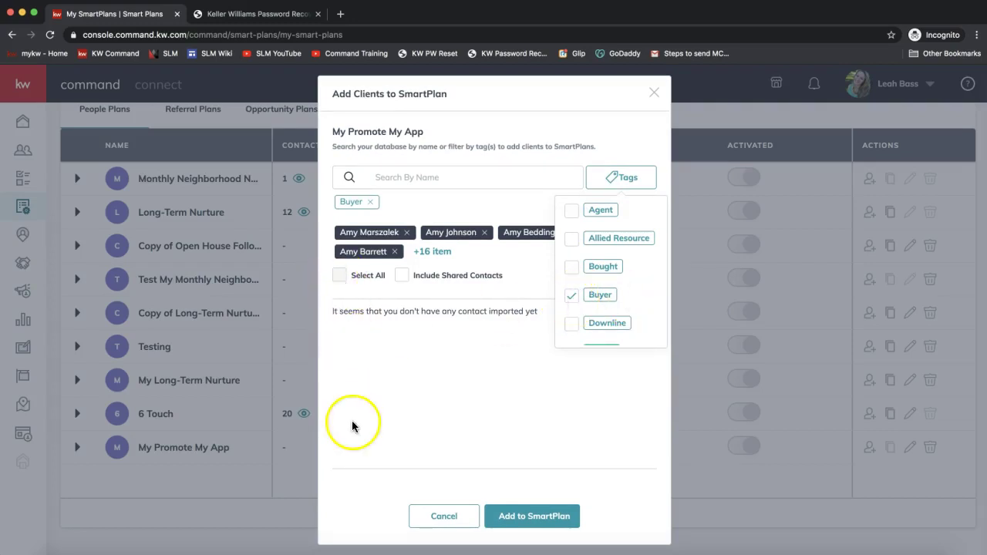
pyautogui.click(571, 295)
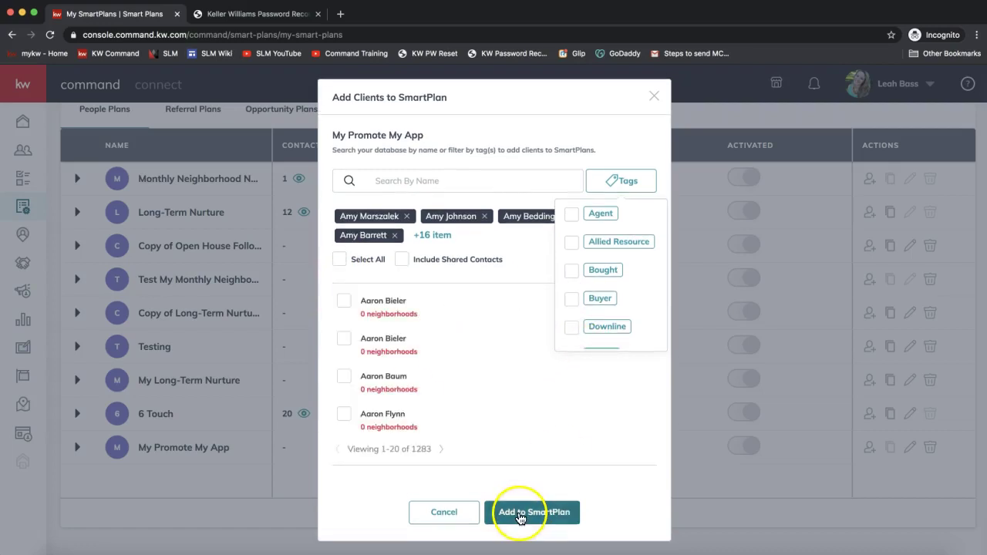
pyautogui.click(511, 147)
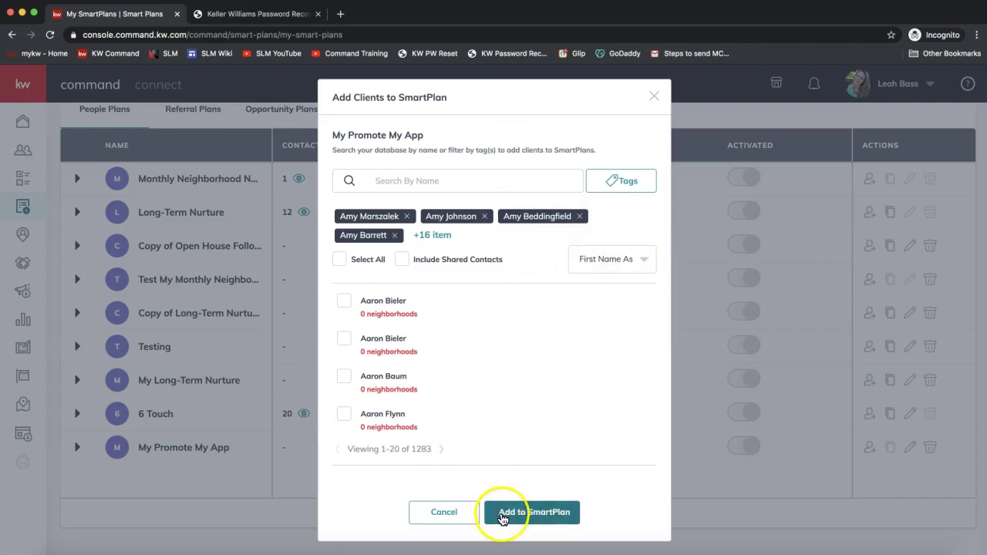
# Step: Add the selected contacts to the SmartPlan with Start all now, review the Twilio note and plan steps, and confirm the subscription
pyautogui.click(523, 515)
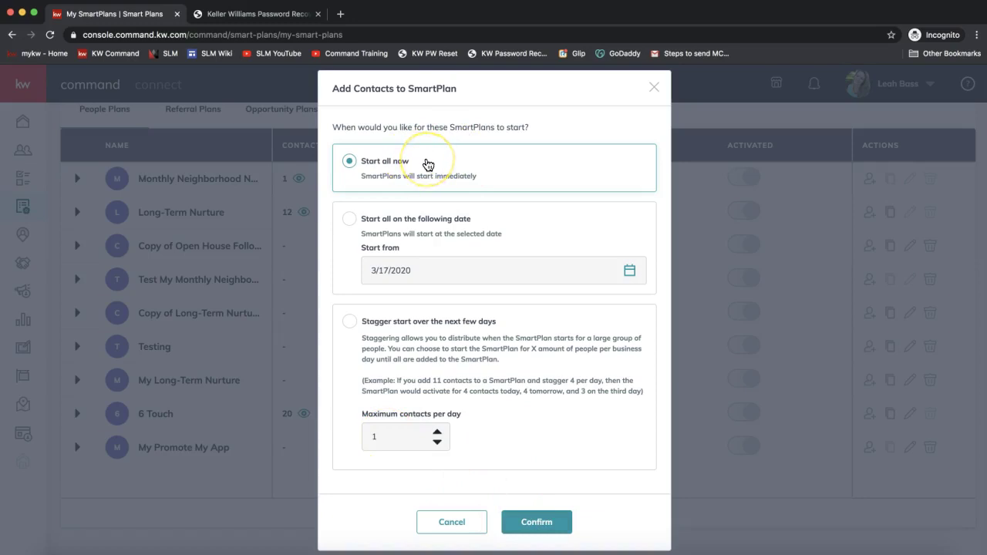
pyautogui.click(424, 171)
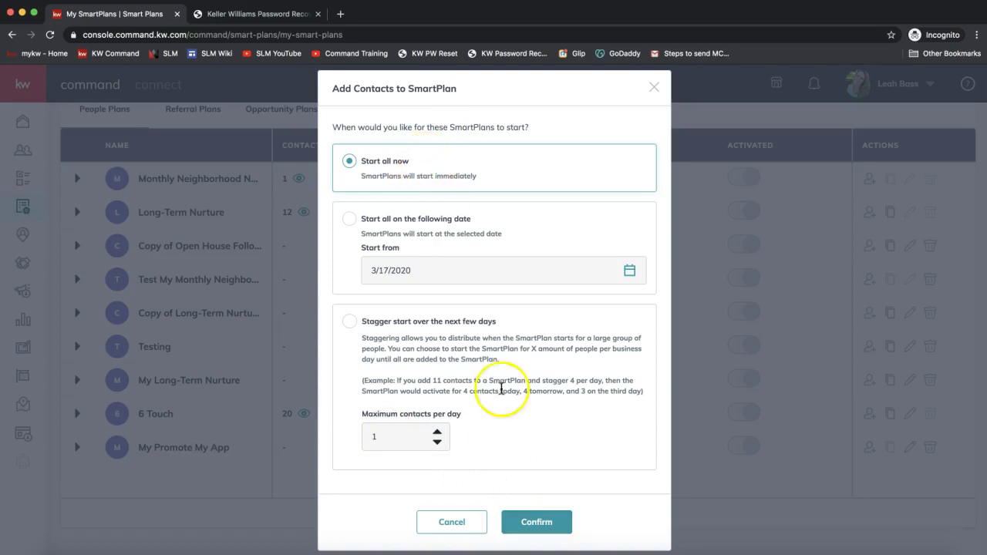
pyautogui.click(524, 527)
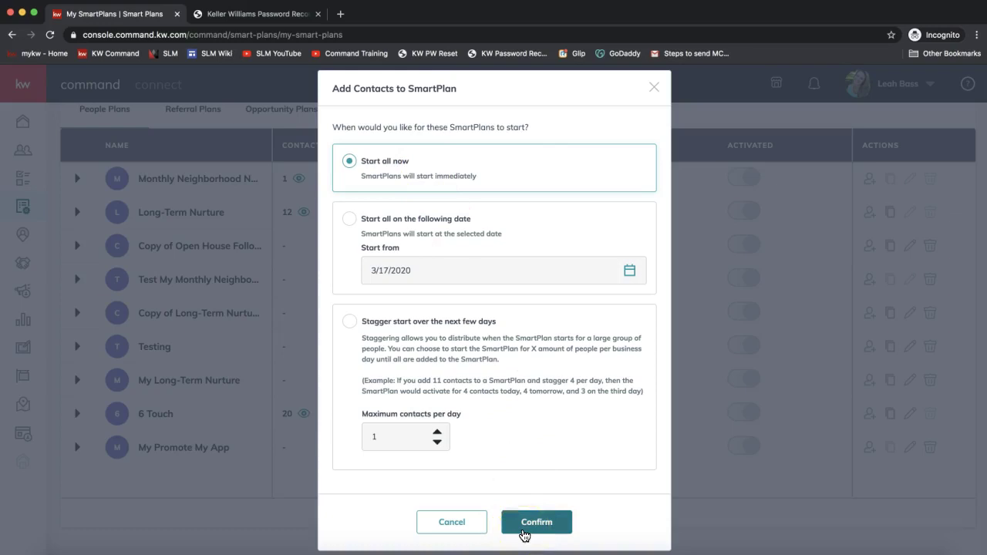
pyautogui.click(525, 532)
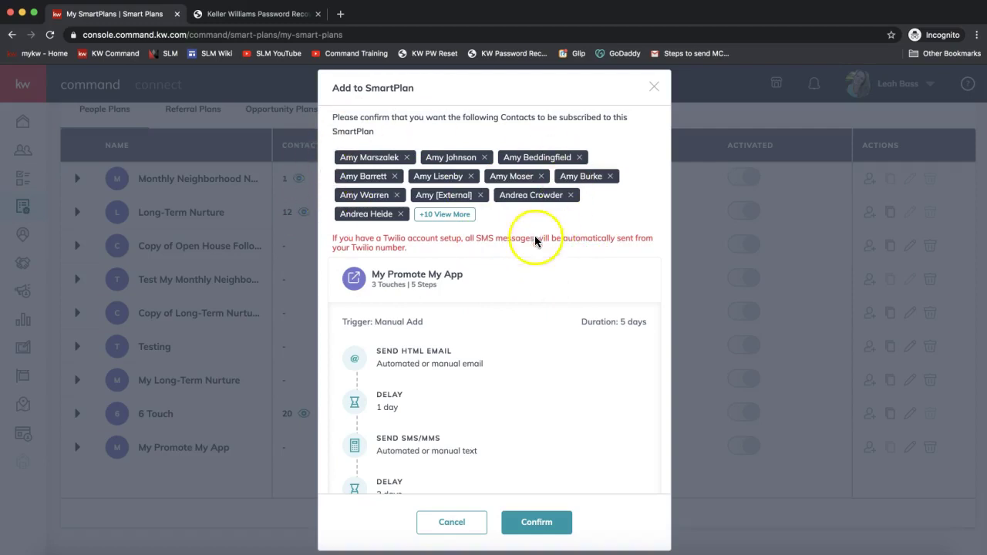
pyautogui.moveTo(425, 249); pyautogui.dragTo(325, 238)
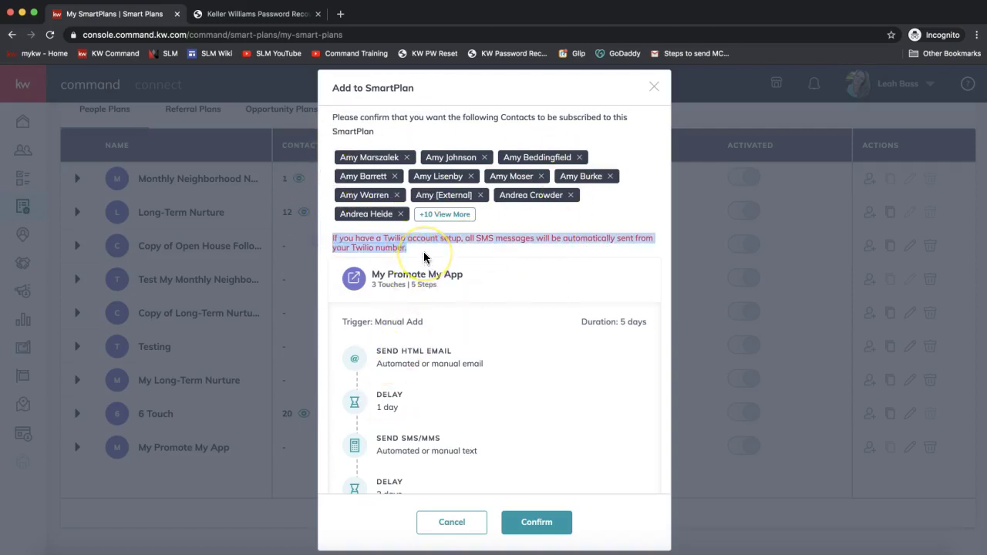
pyautogui.scroll(-2, 467, 357)
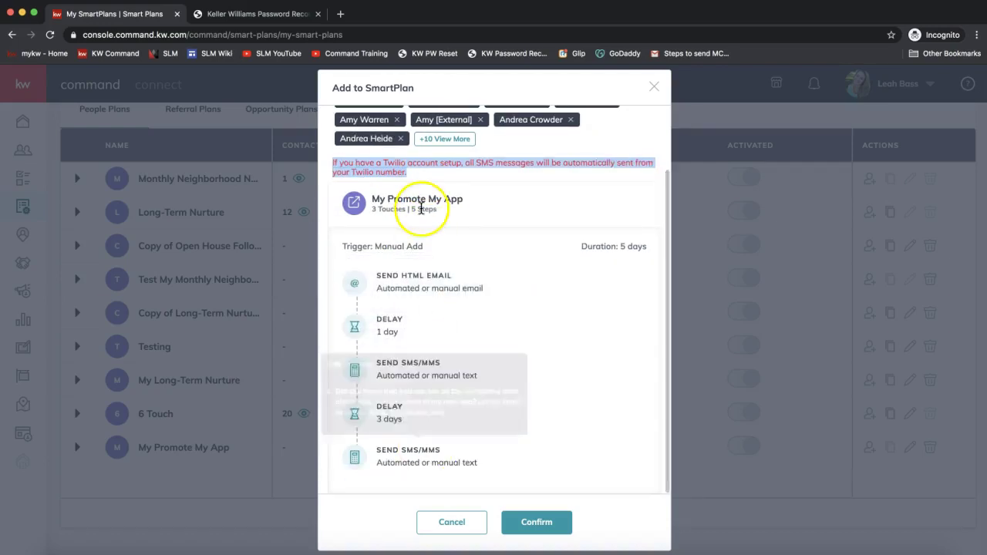
pyautogui.click(530, 522)
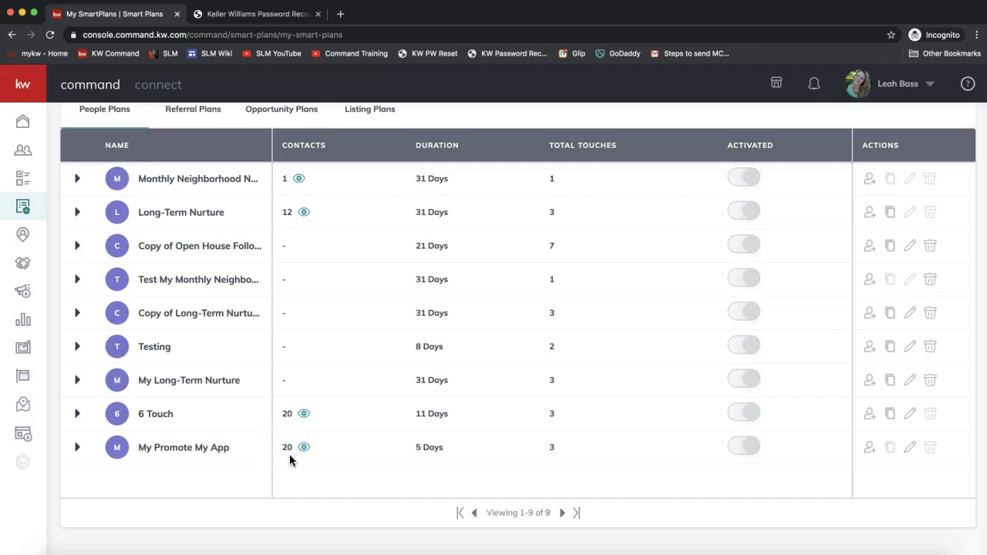
# Step: Open the My Promote My App plan for editing from the People Plans list
pyautogui.click(744, 452)
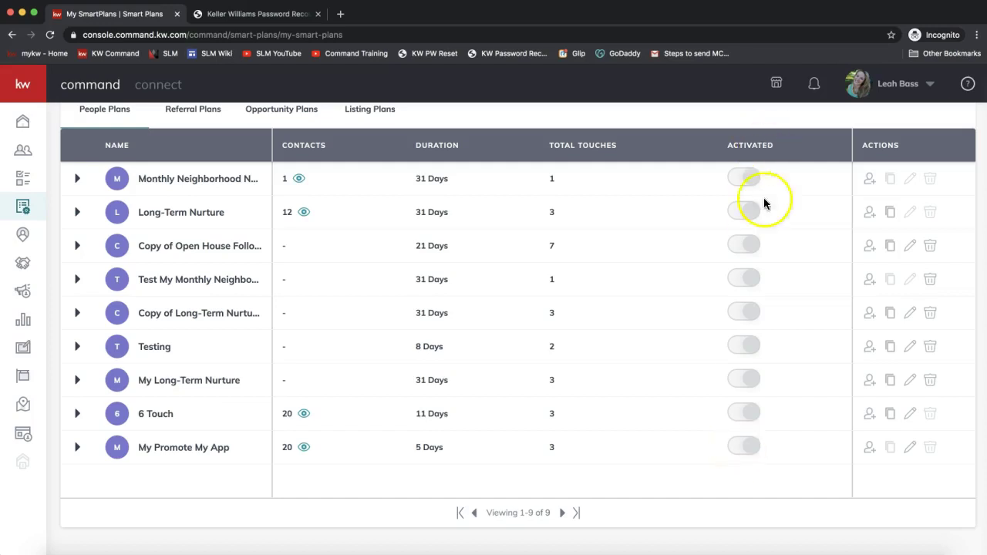
pyautogui.click(745, 452)
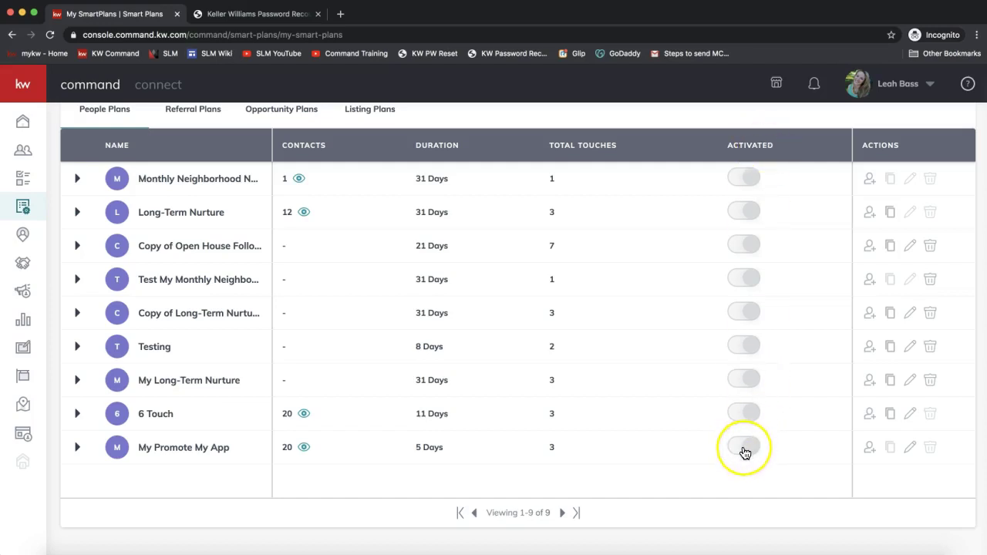
pyautogui.click(912, 454)
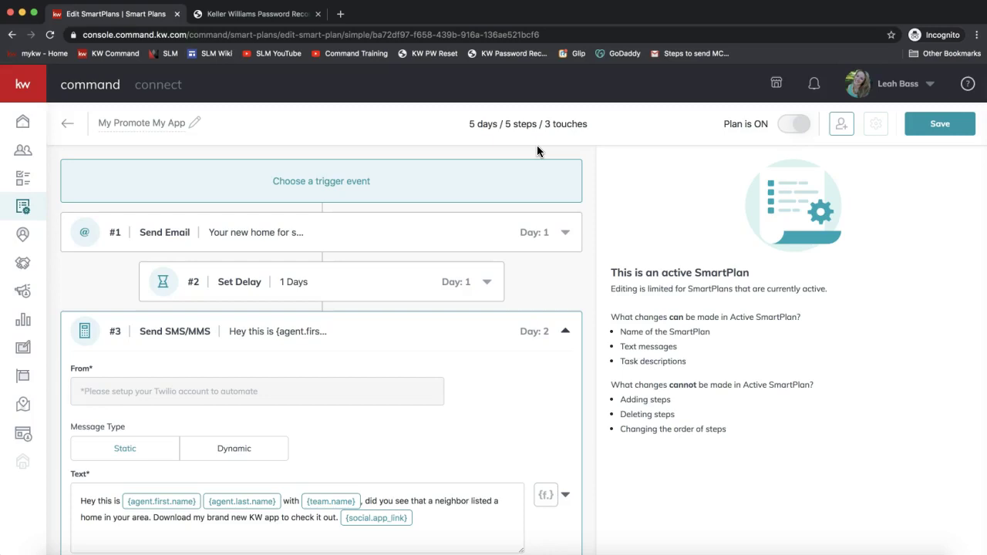
pyautogui.click(905, 85)
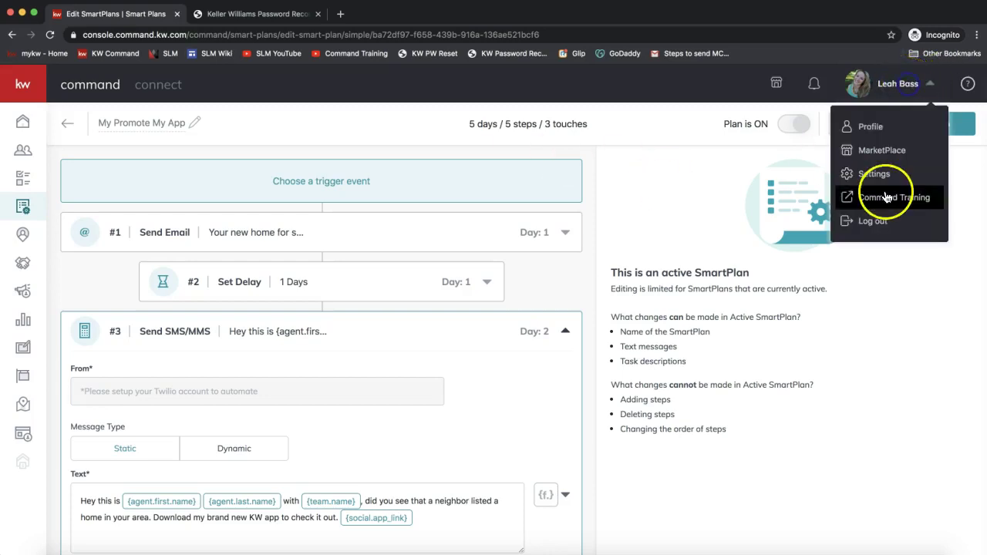
pyautogui.click(623, 232)
# Step: Examine the plan's sequence in the editor: the Send Email subject, the delay after it and the first Send SMS/MMS step
pyautogui.scroll(-2, 320, 220)
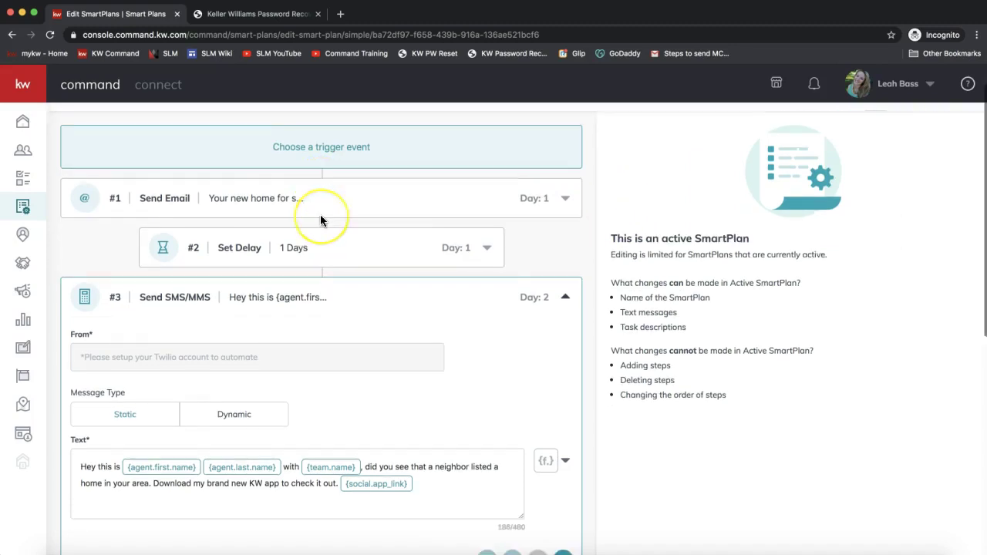
pyautogui.scroll(1, 438, 245)
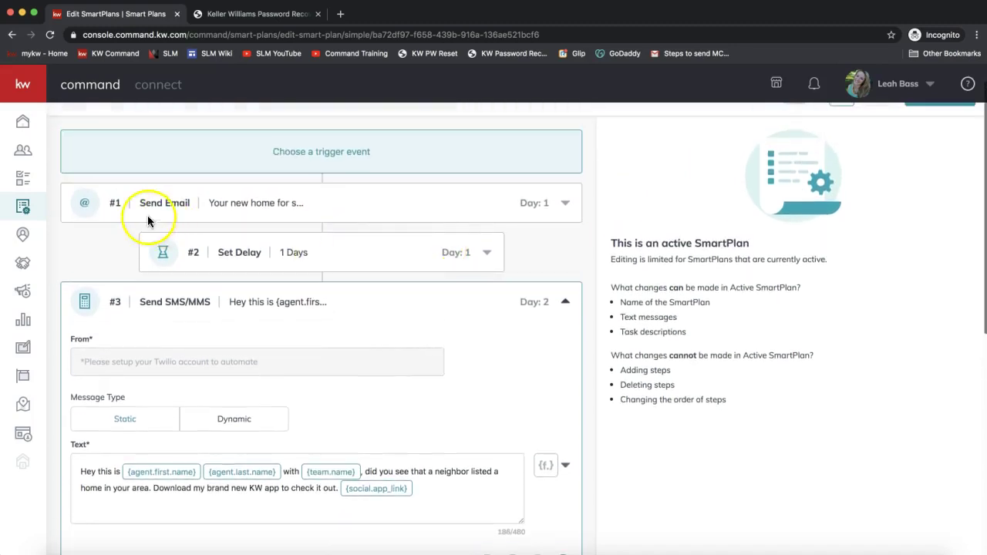
pyautogui.moveTo(137, 205); pyautogui.dragTo(211, 203)
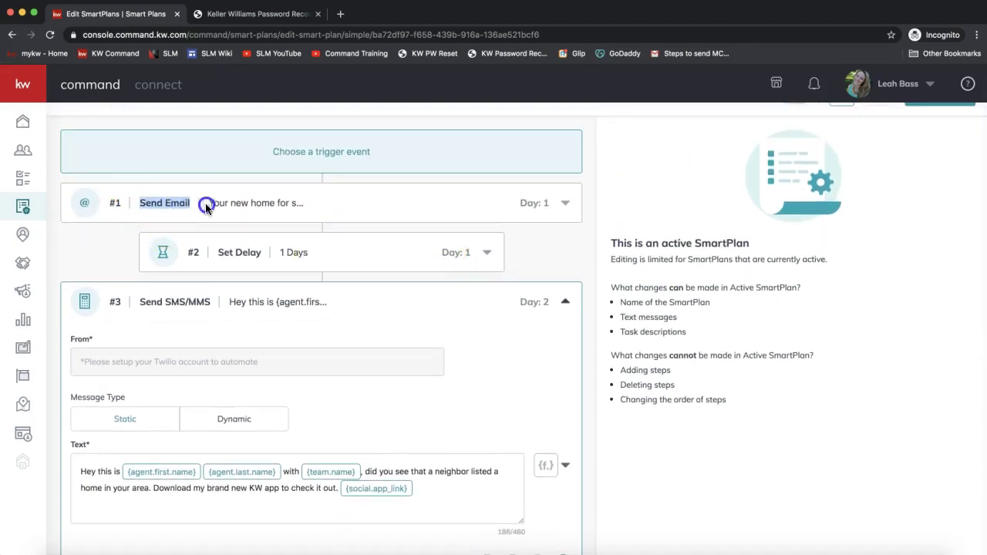
pyautogui.tripleClick(241, 202)
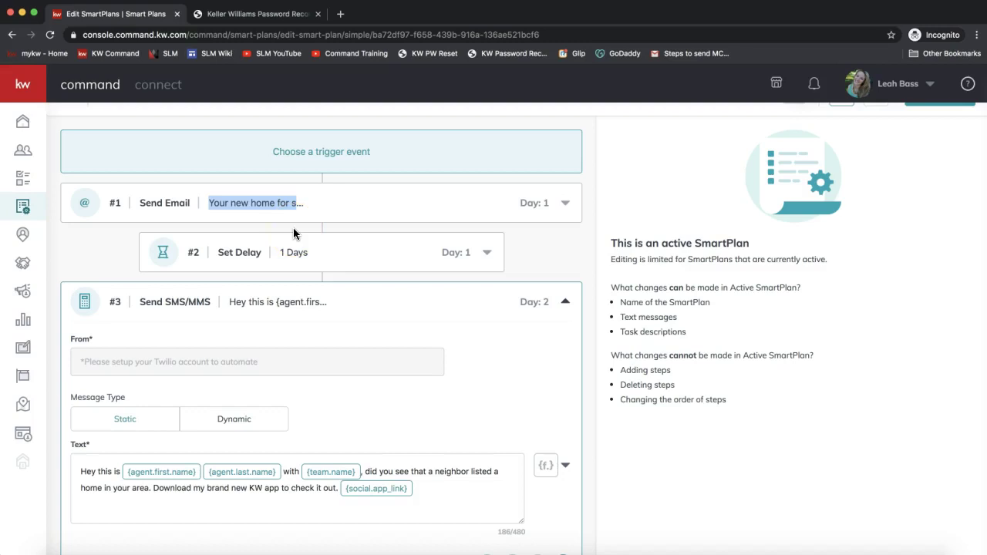
pyautogui.scroll(1, 293, 227)
pyautogui.click(293, 228)
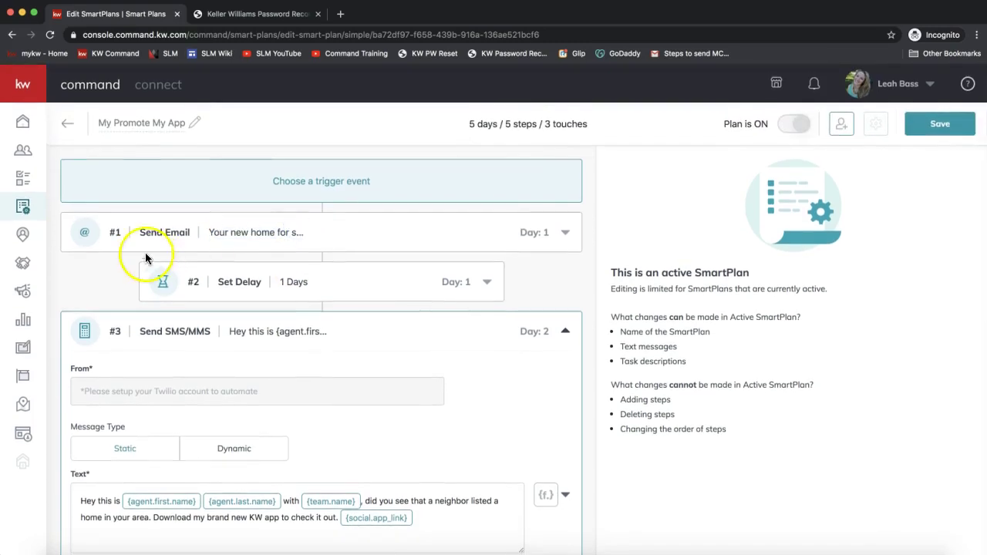
pyautogui.scroll(-5, 251, 355)
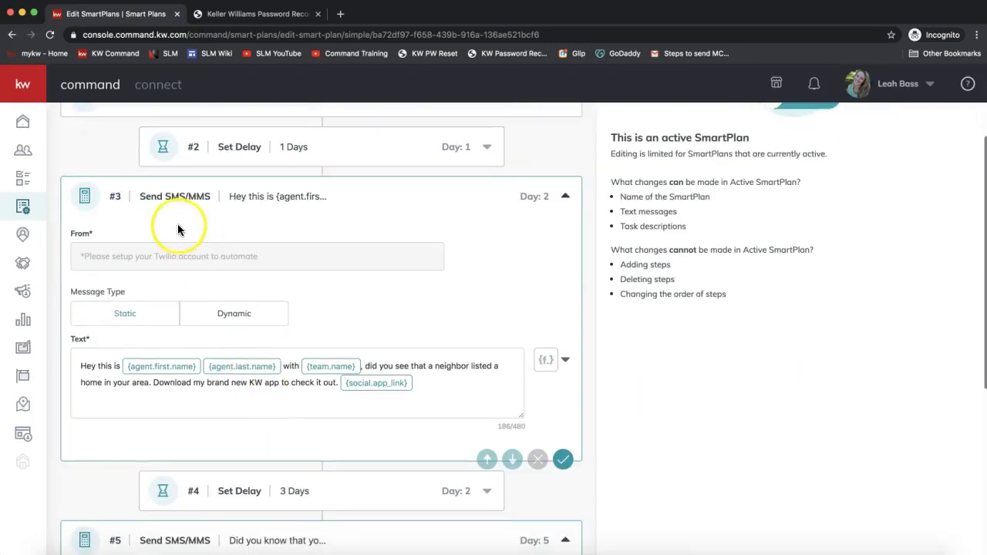
pyautogui.scroll(1, 176, 218)
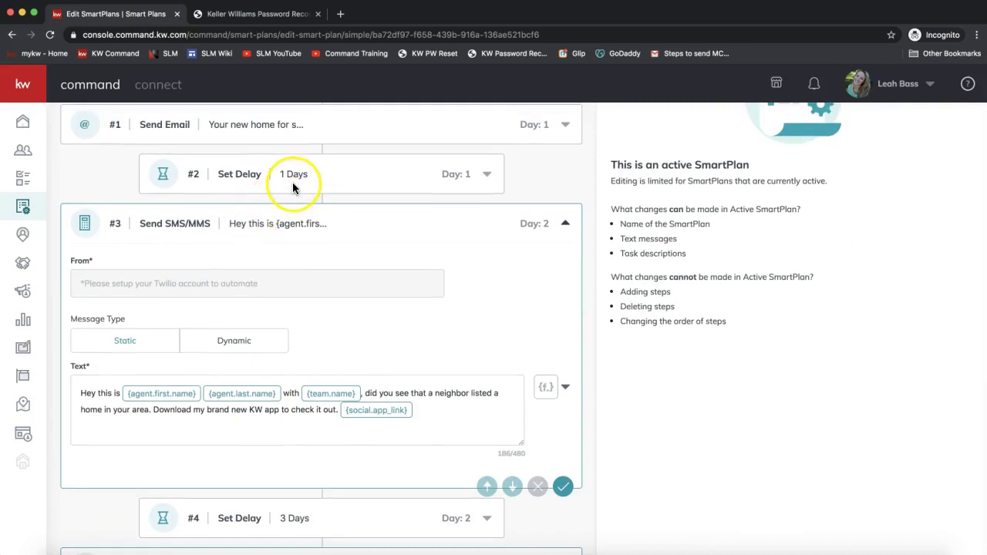
pyautogui.click(314, 178)
pyautogui.moveTo(314, 179); pyautogui.dragTo(192, 173)
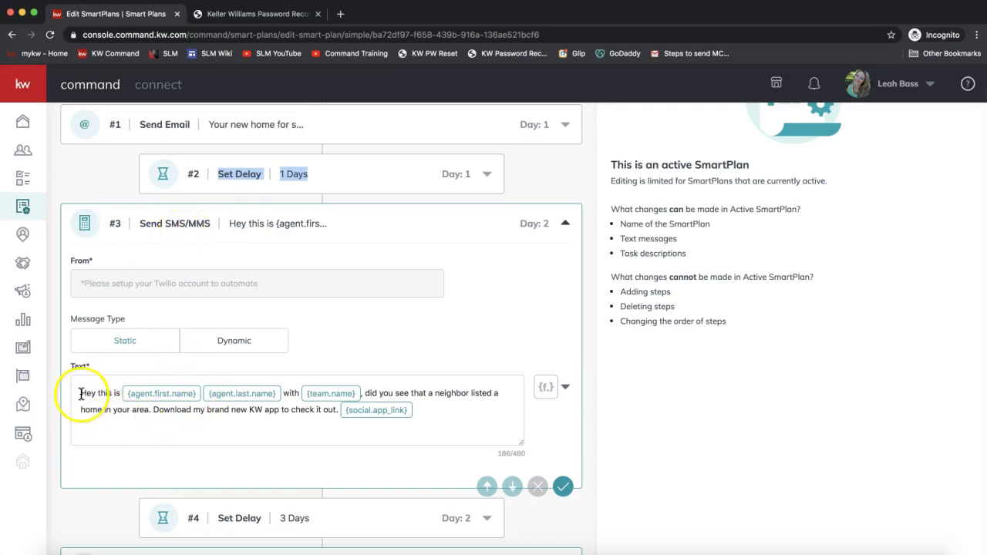
# Step: Review the first text message's wording and the merge fields available for it, leaving the message as it is
pyautogui.click(416, 422)
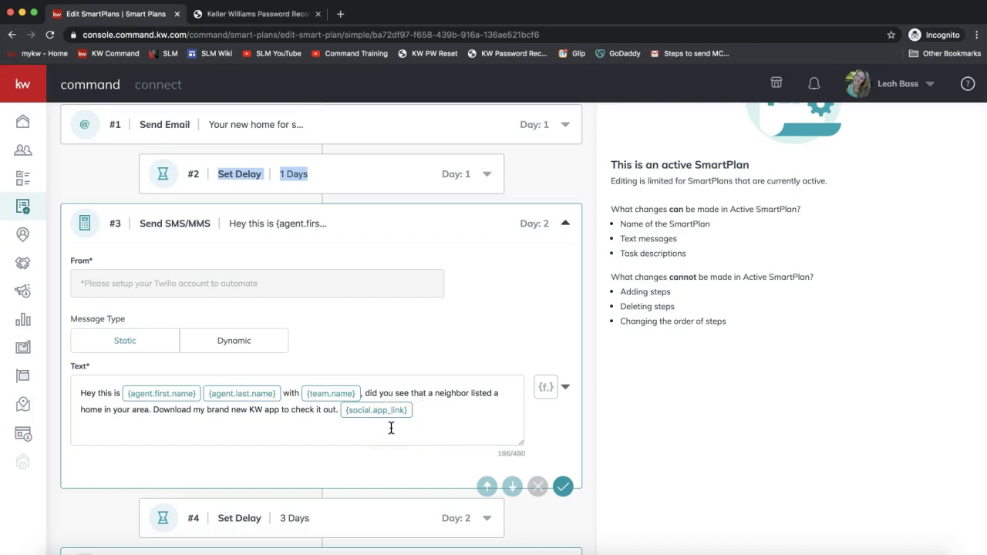
pyautogui.click(288, 407)
pyautogui.click(144, 417)
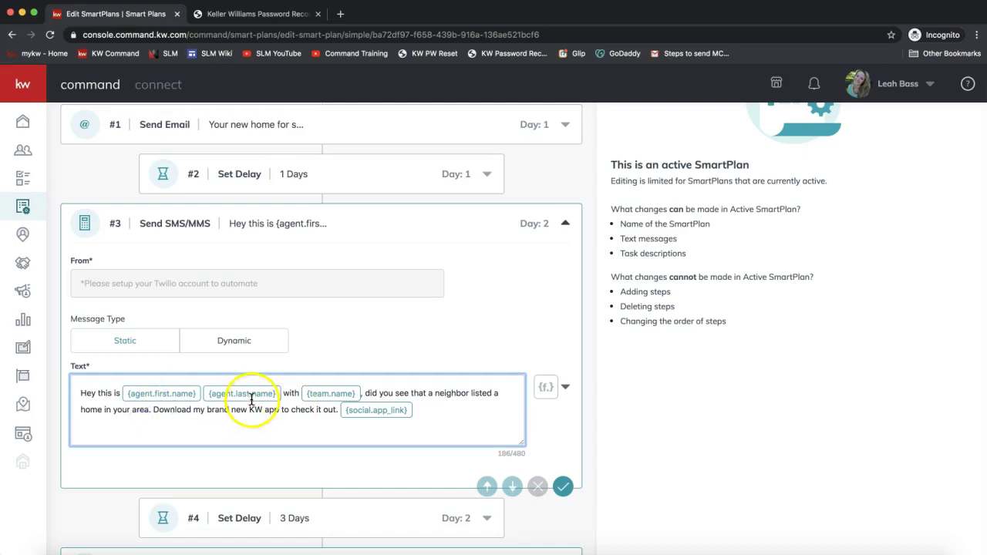
pyautogui.click(549, 390)
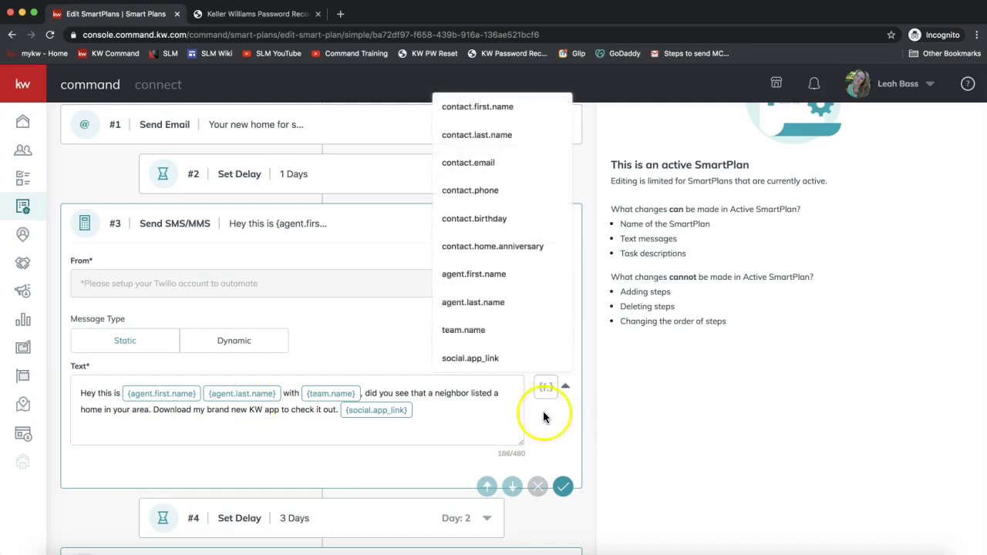
pyautogui.click(552, 400)
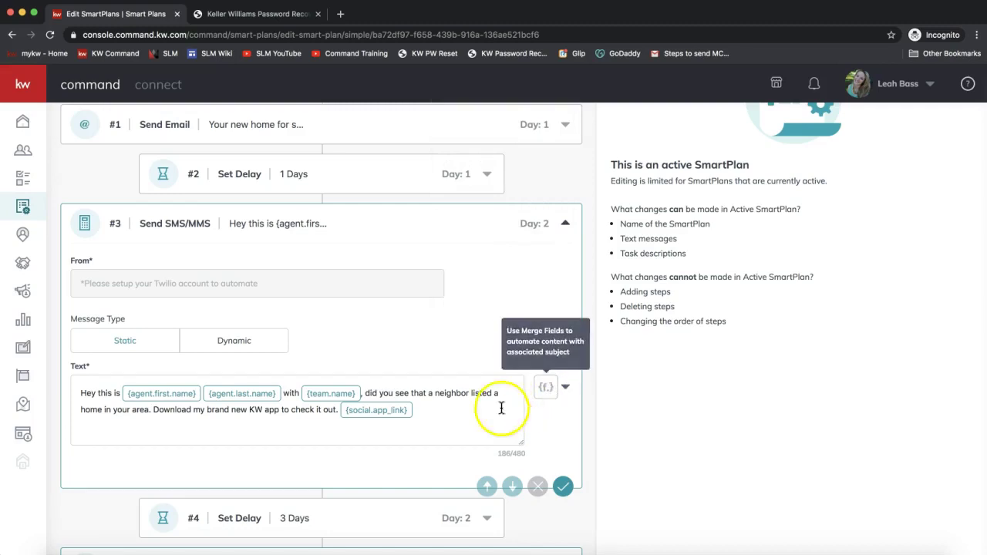
# Step: Highlight the editable wording in the Day 2 text message and clear the selection without editing it
pyautogui.click(108, 415)
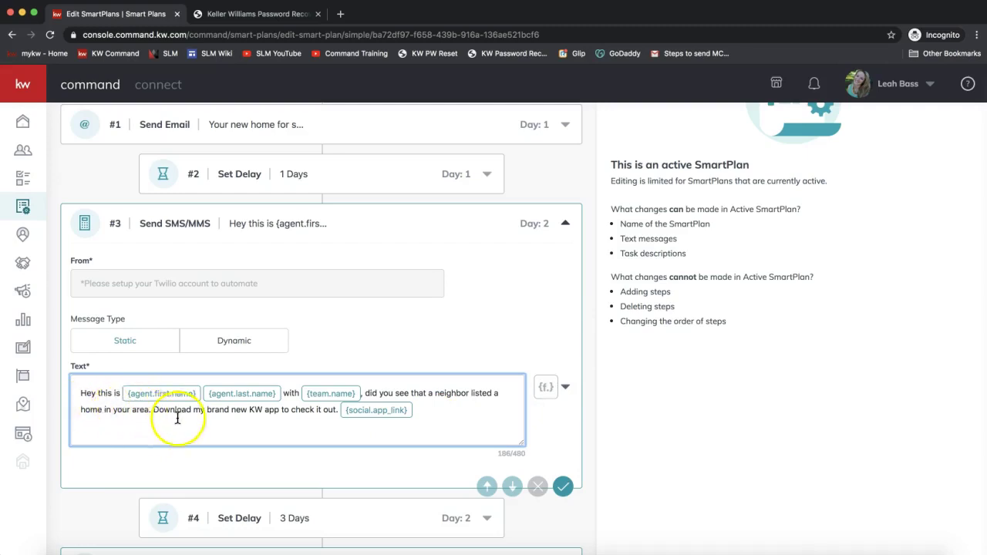
pyautogui.keyDown('shift'); pyautogui.click(315, 410); pyautogui.keyUp('shift')
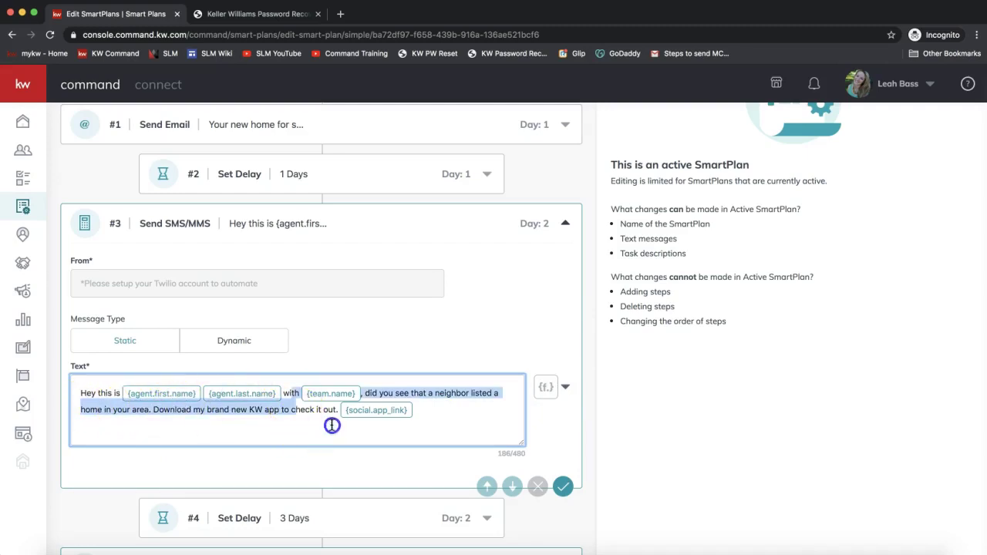
pyautogui.click(316, 411)
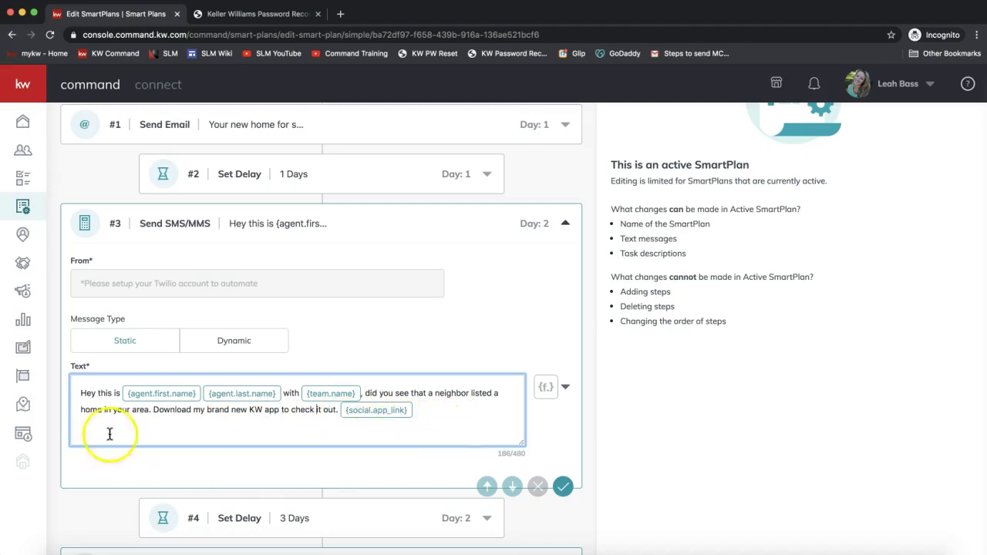
# Step: Examine the Set Delay step that follows the first text and the wording of the second Send SMS/MMS message
pyautogui.scroll(-5, 261, 405)
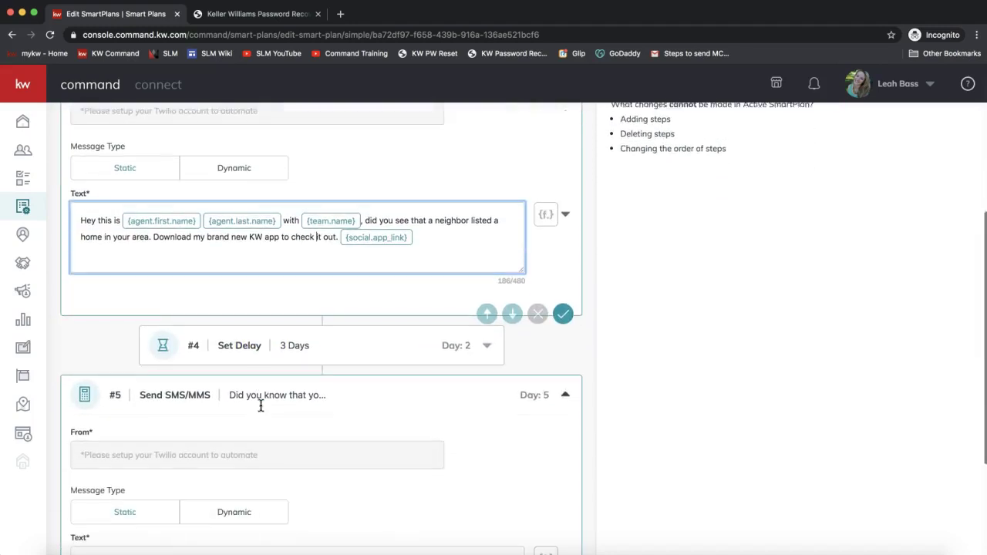
pyautogui.scroll(-4, 287, 231)
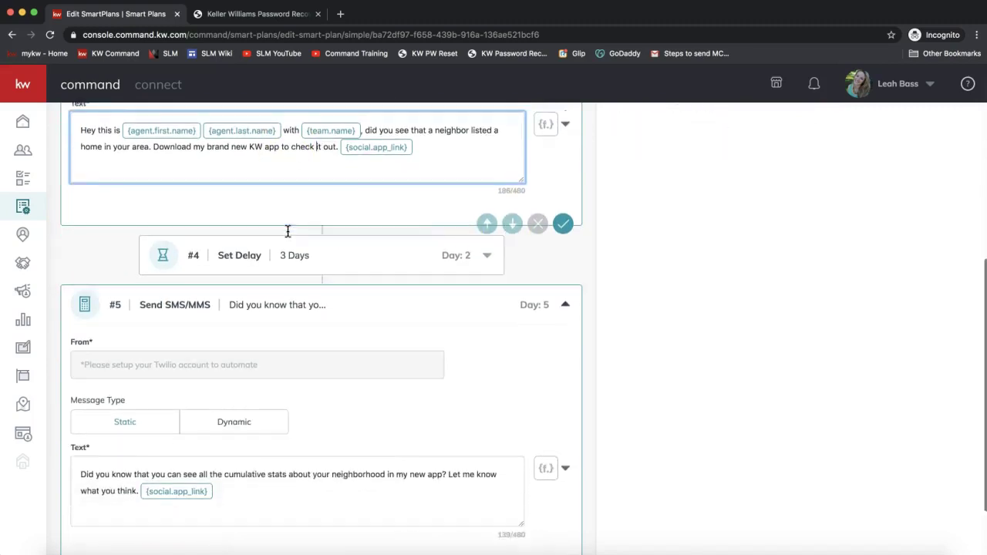
pyautogui.click(251, 433)
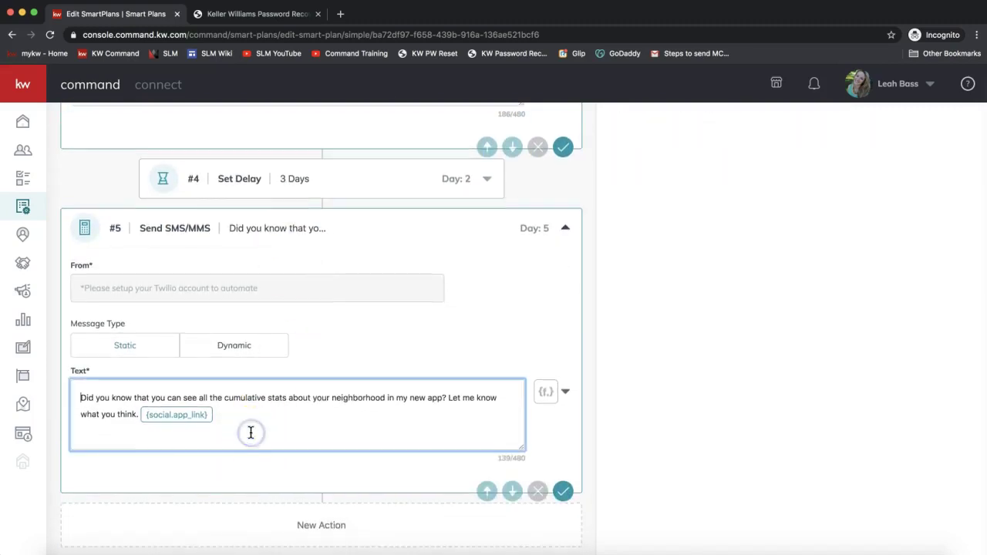
pyautogui.scroll(2, 279, 391)
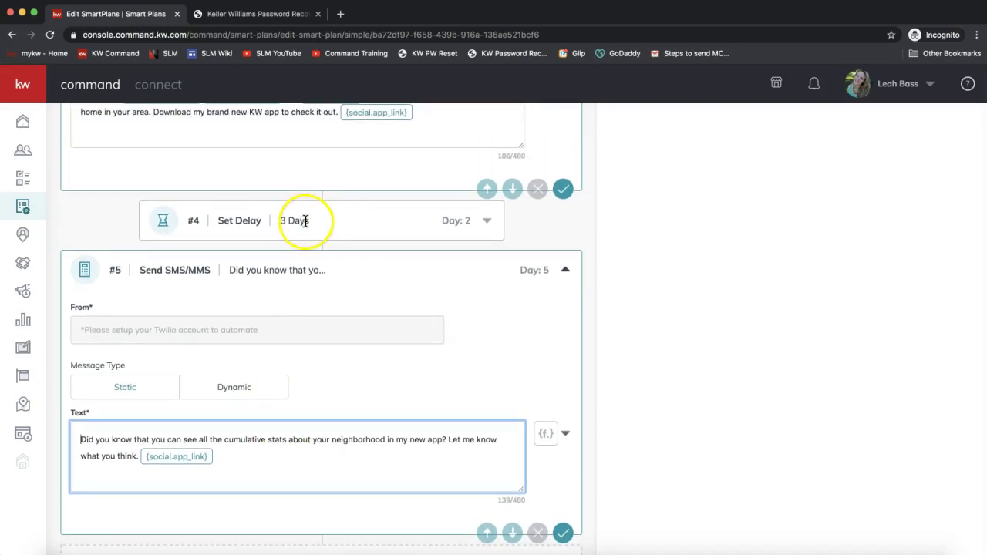
pyautogui.moveTo(305, 221); pyautogui.dragTo(222, 215)
pyautogui.click(199, 220)
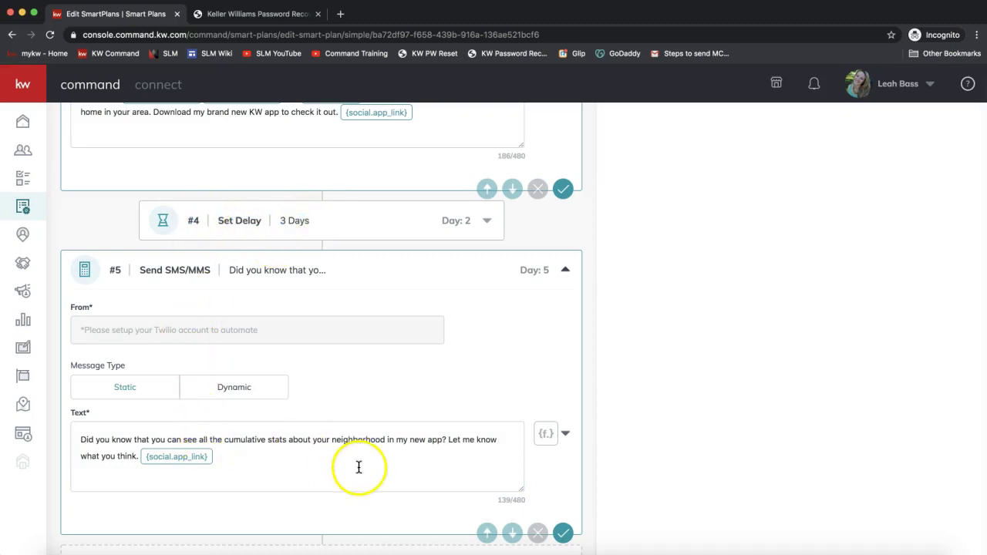
# Step: Confirm the second text message step, save the My Promote My App SmartPlan and return to the People Plans list
pyautogui.click(563, 534)
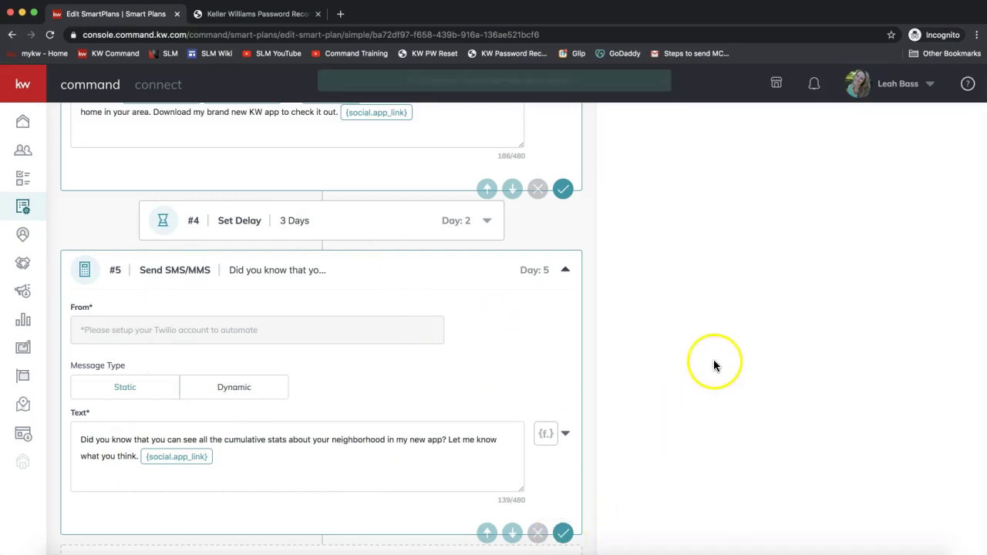
pyautogui.scroll(5, 714, 367)
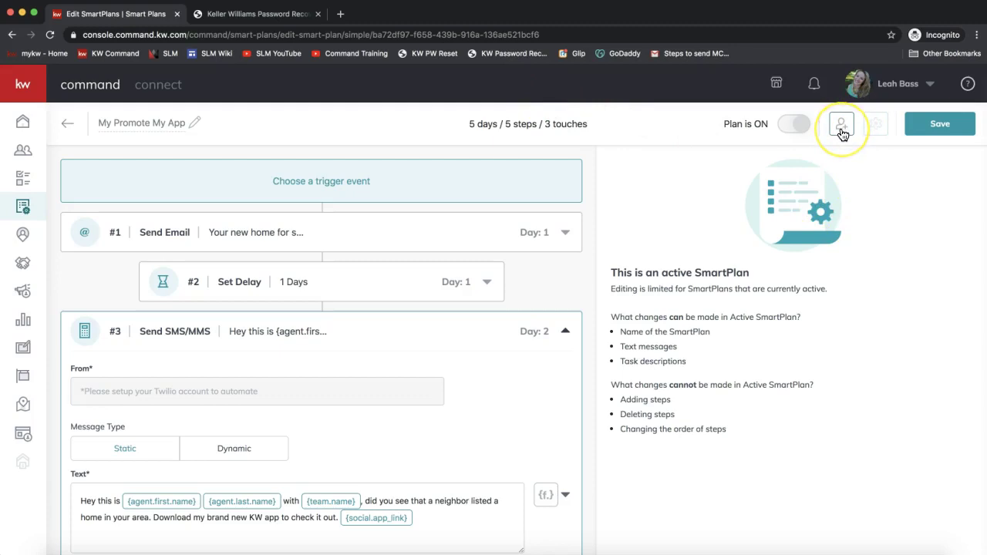
pyautogui.click(940, 122)
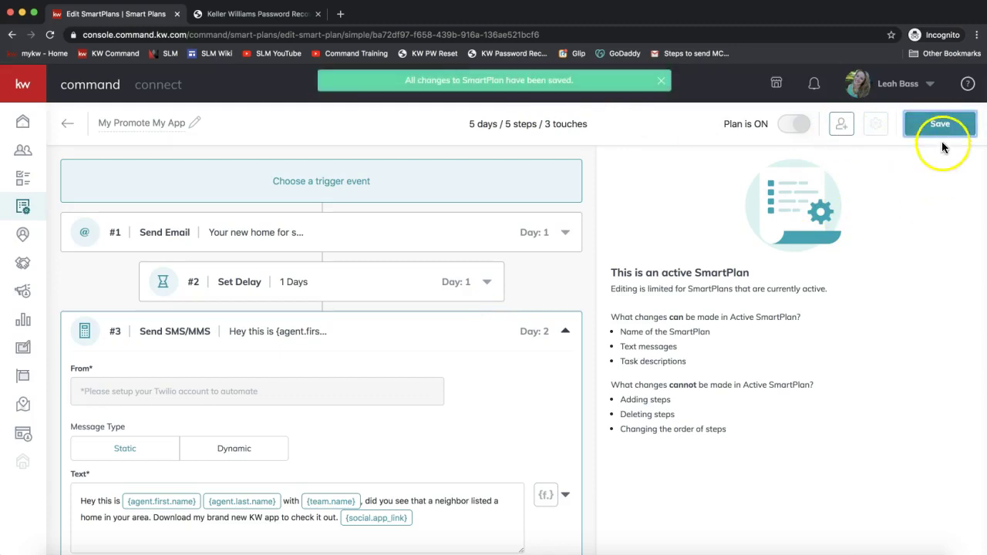
pyautogui.click(66, 128)
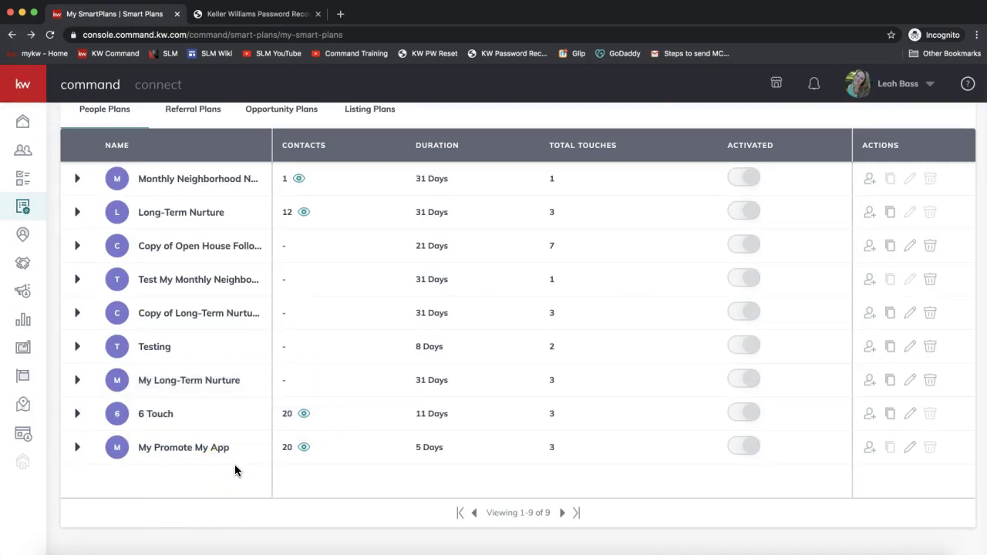
pyautogui.scroll(3, 234, 465)
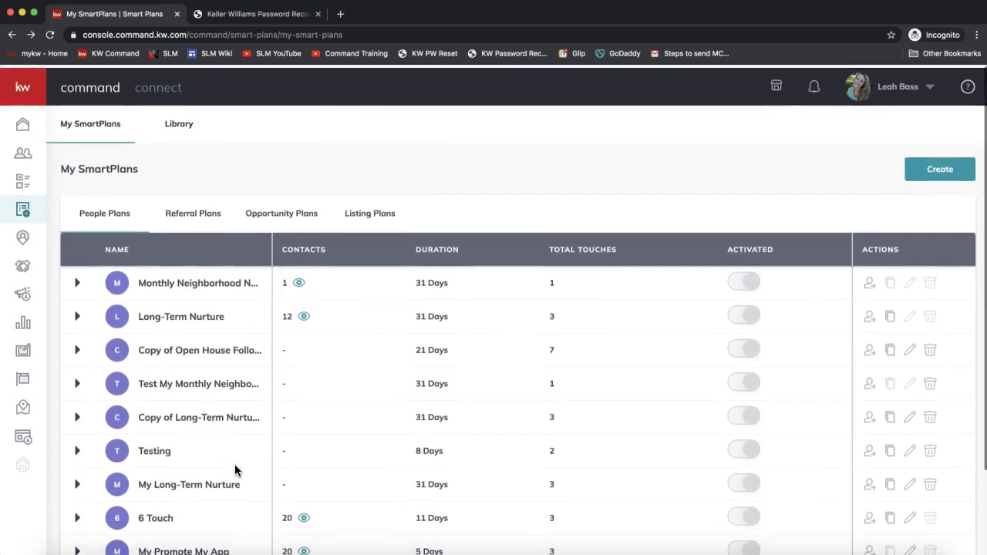